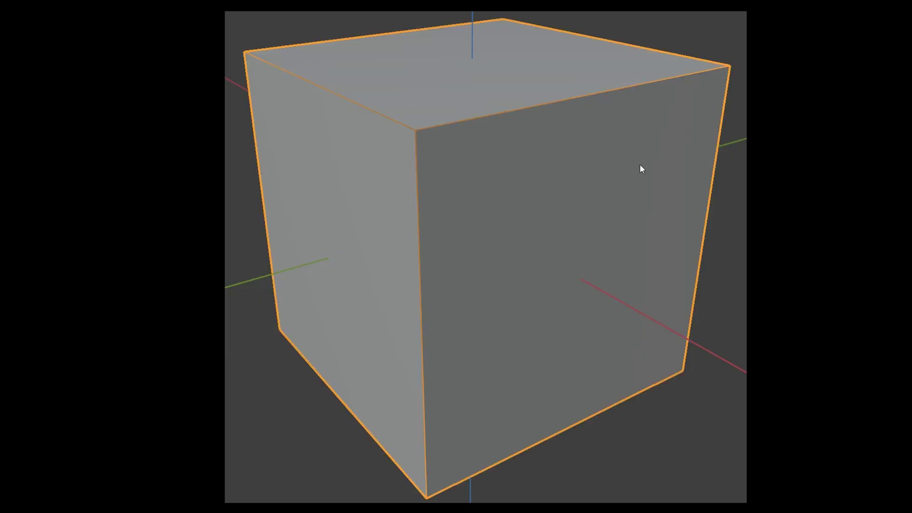
# In Edit Mode, start a Knife cut with points on the cube's front vertical edge
pyautogui.press('Tab')
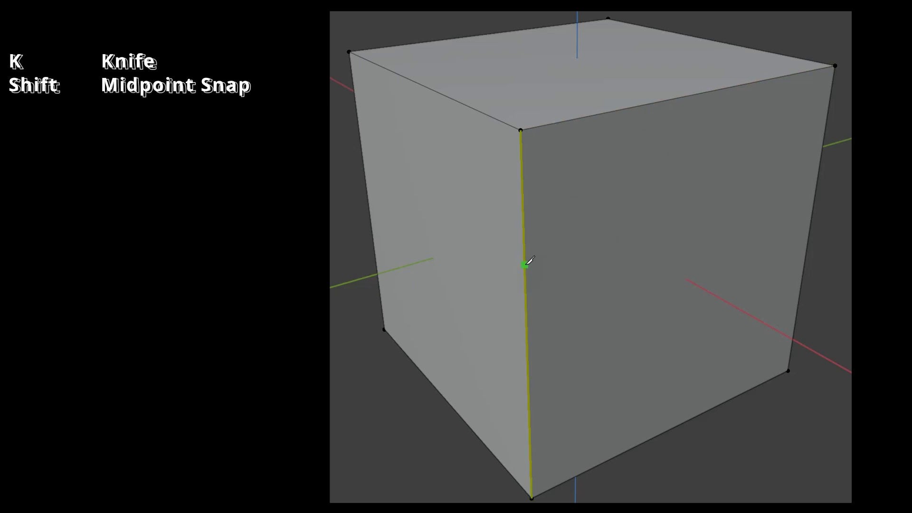
pyautogui.press('ctrl')
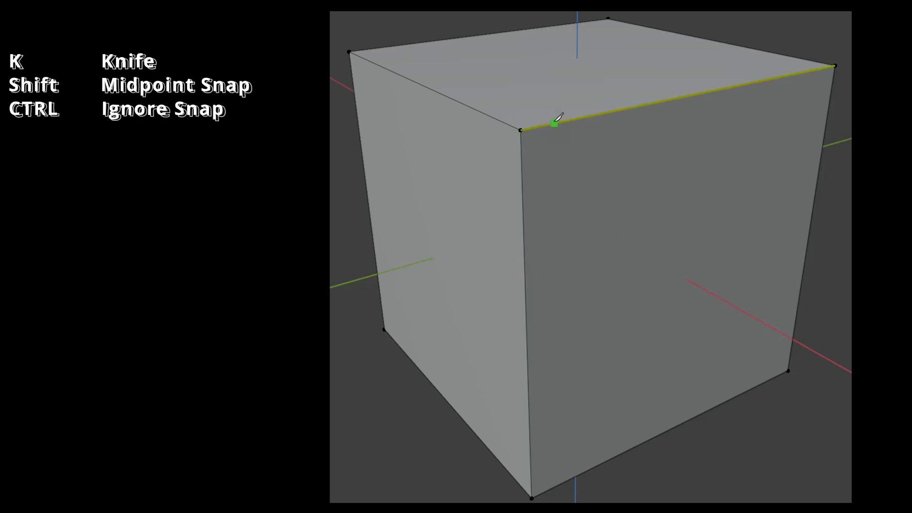
pyautogui.click(525, 233)
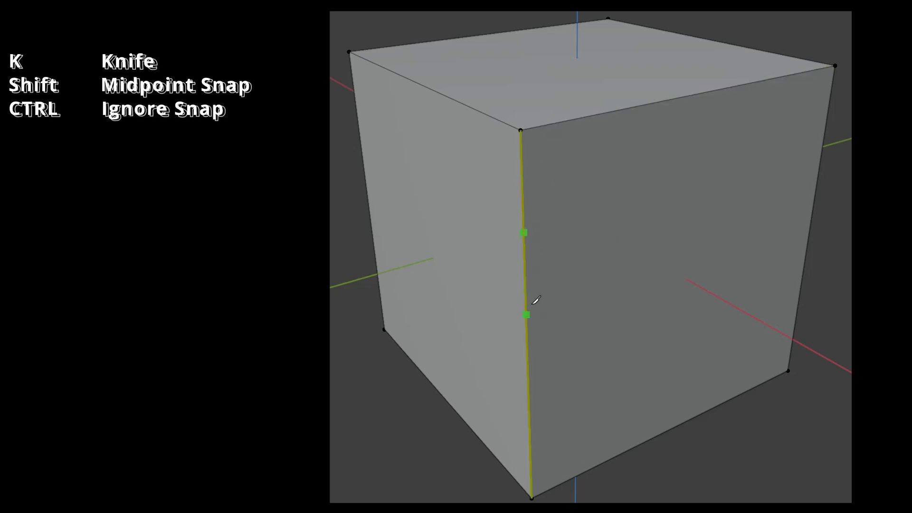
pyautogui.click(527, 332)
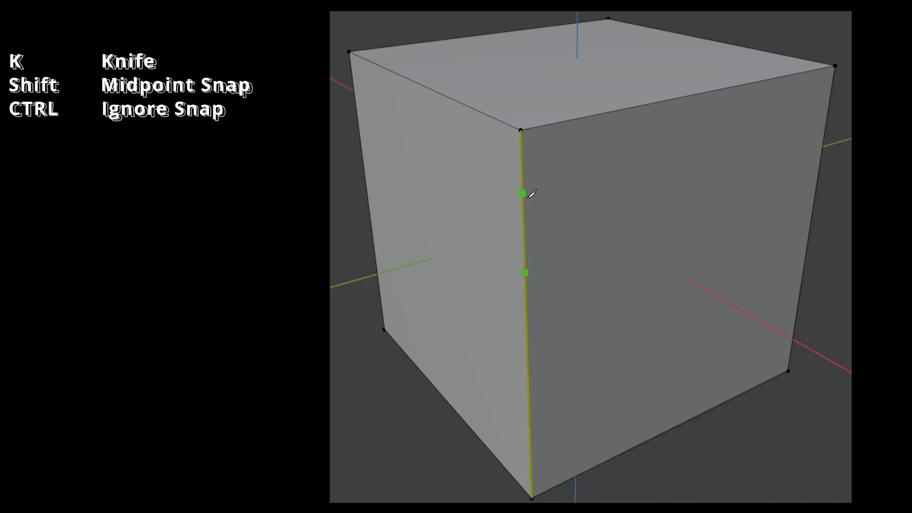
# Knife three parallel diagonal cuts from the front vertical edge to the top edge, with cut-through on
pyautogui.click(523, 193)
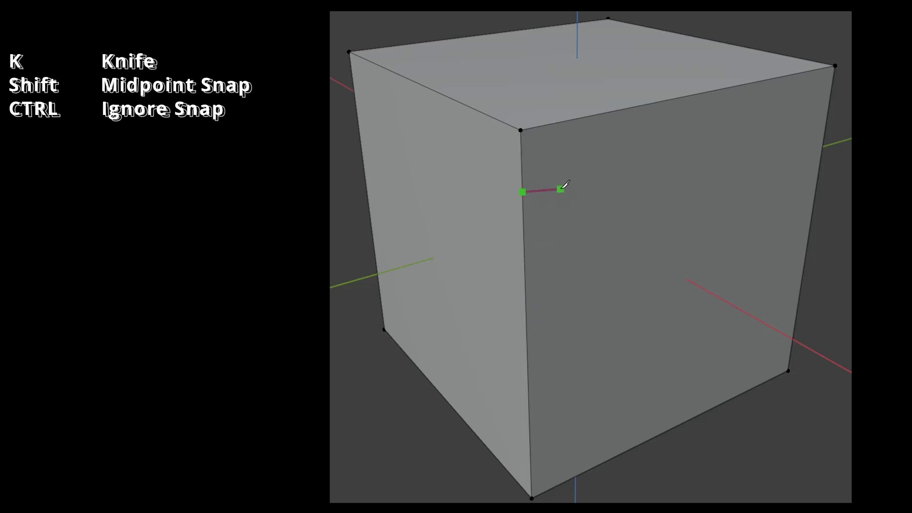
pyautogui.click(572, 121)
pyautogui.rightClick(577, 107)
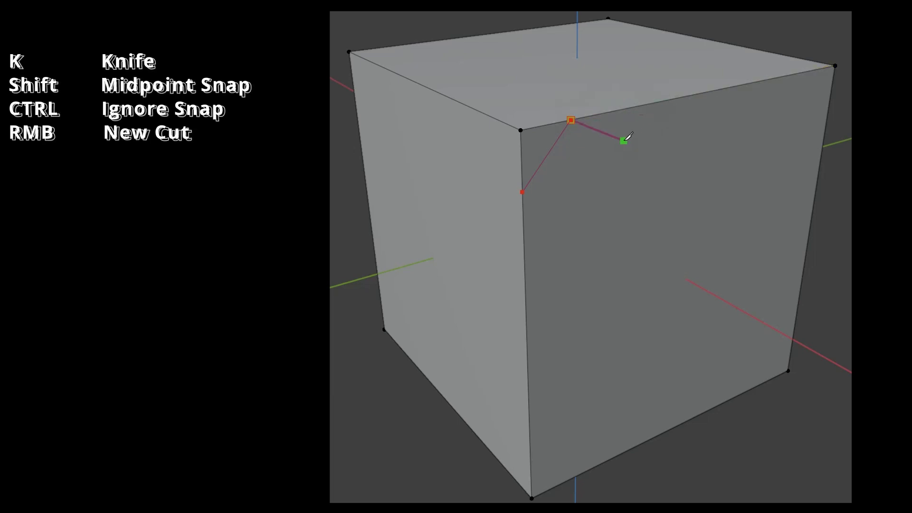
pyautogui.click(606, 113)
pyautogui.click(523, 232)
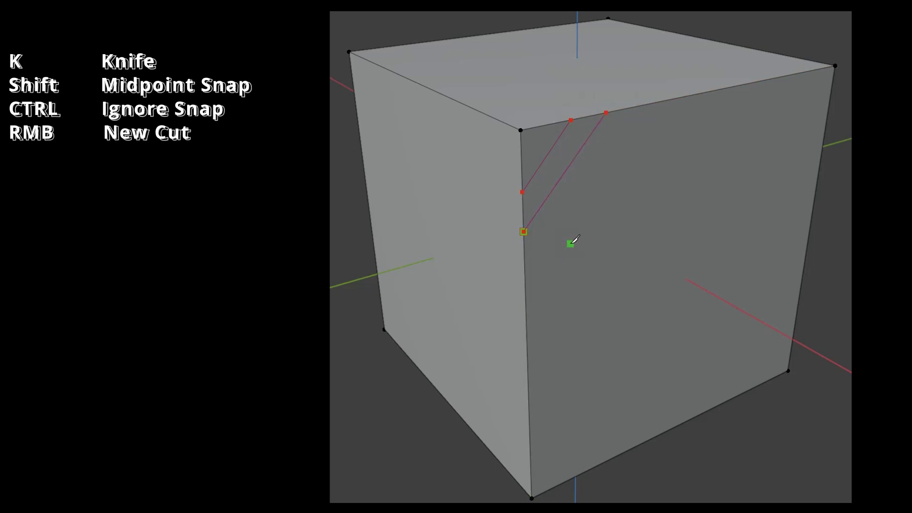
pyautogui.click(533, 257)
pyautogui.press('c')
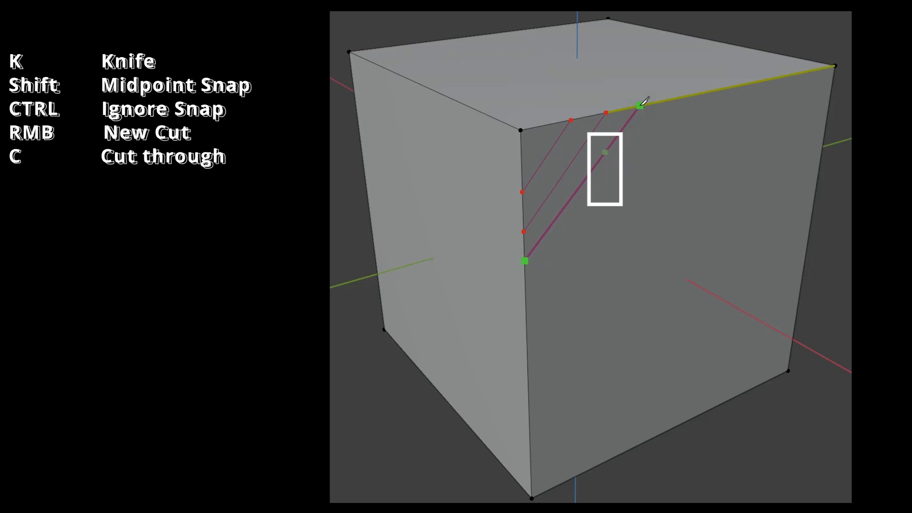
pyautogui.click(640, 106)
pyautogui.rightClick(640, 105)
# Add two more parallel diagonal cuts lower on the vertical edge up to the top edge
pyautogui.click(526, 295)
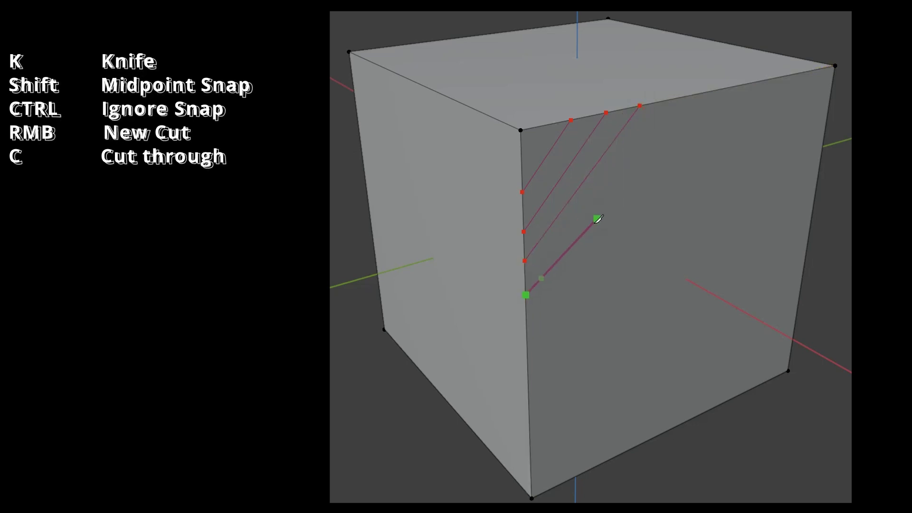
pyautogui.click(664, 100)
pyautogui.rightClick(666, 174)
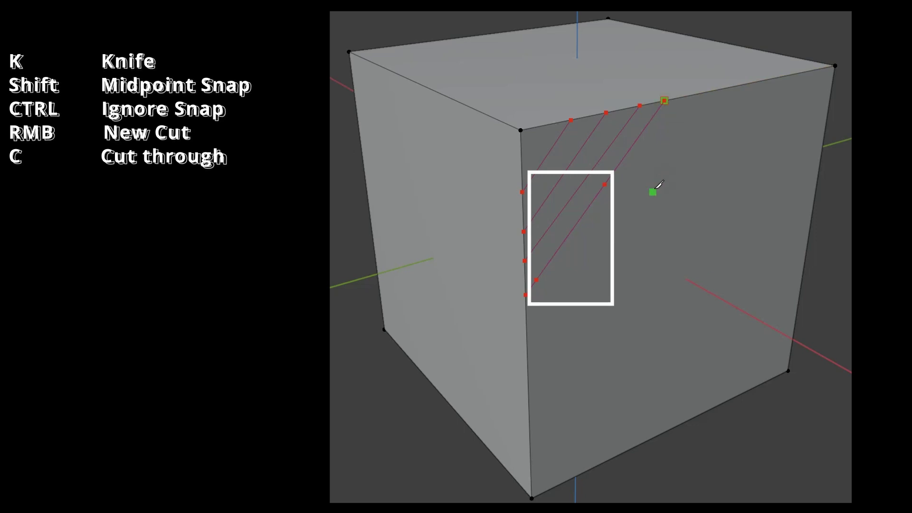
pyautogui.click(527, 330)
pyautogui.click(689, 95)
pyautogui.rightClick(674, 168)
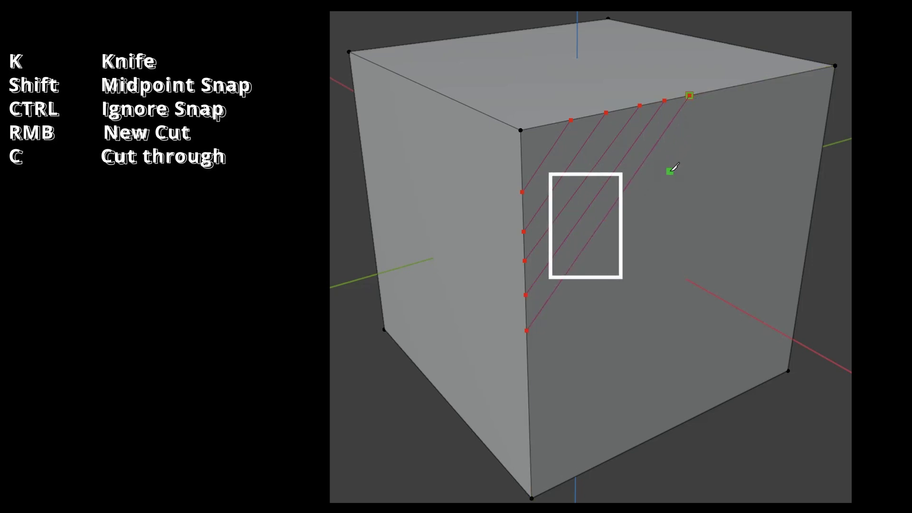
# Turn on X-ray and knife another diagonal cut from the vertical edge to the top edge
pyautogui.press('v')
pyautogui.click(528, 365)
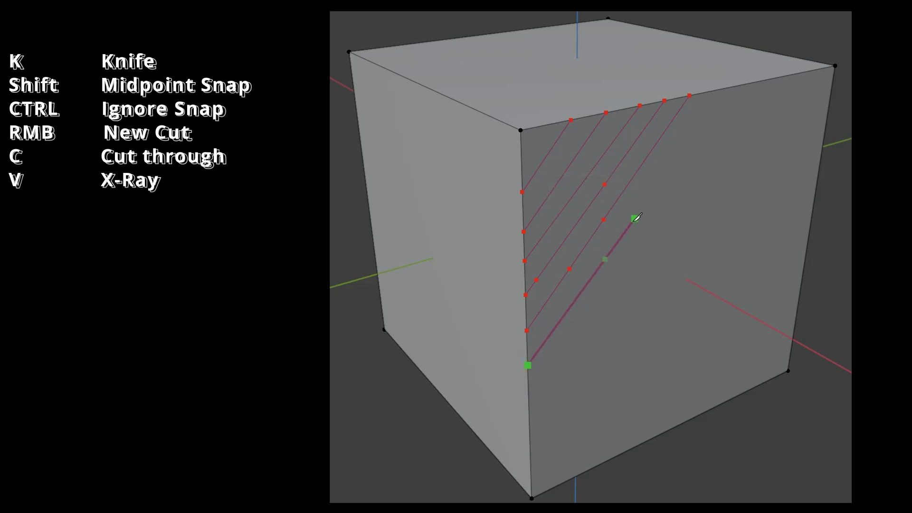
pyautogui.click(715, 91)
pyautogui.rightClick(695, 207)
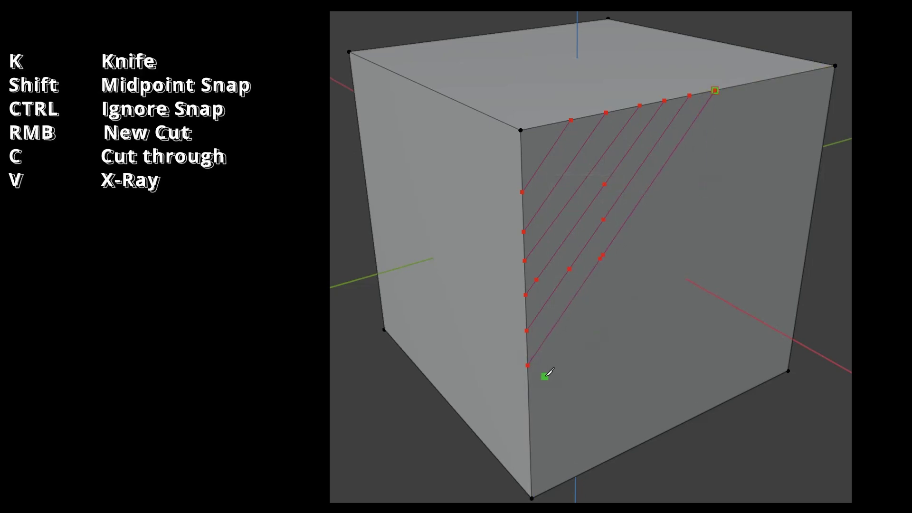
pyautogui.click(529, 394)
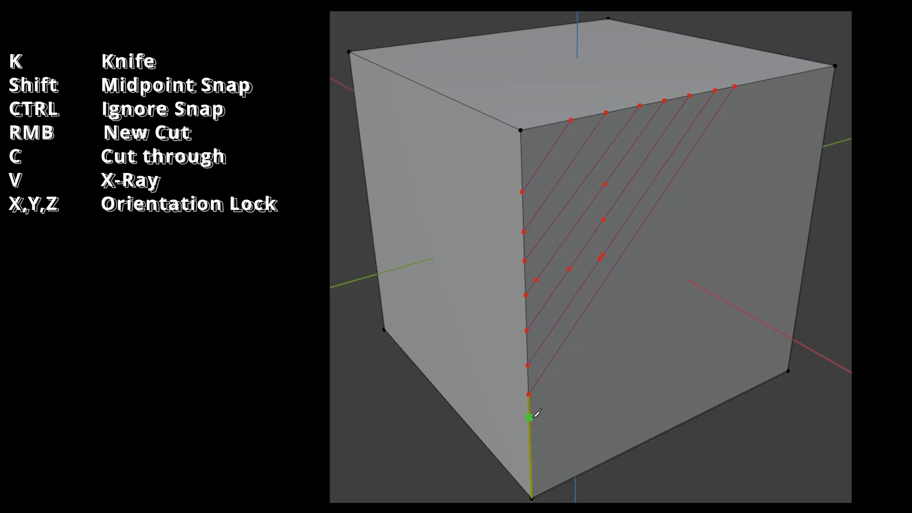
# Add axis-locked cuts: an L-shape along Y then Z, and a vertical Z cut from the bottom edge
pyautogui.click(533, 416)
pyautogui.press('y')
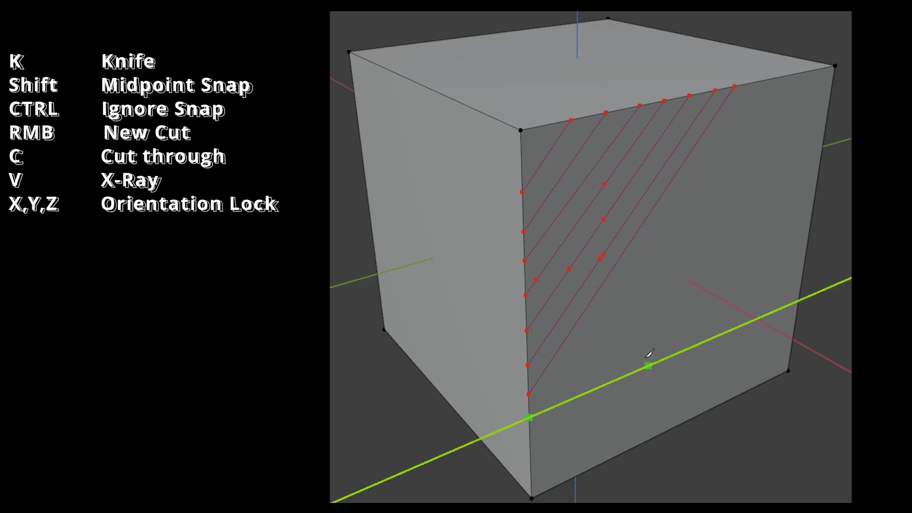
pyautogui.click(746, 324)
pyautogui.press('z')
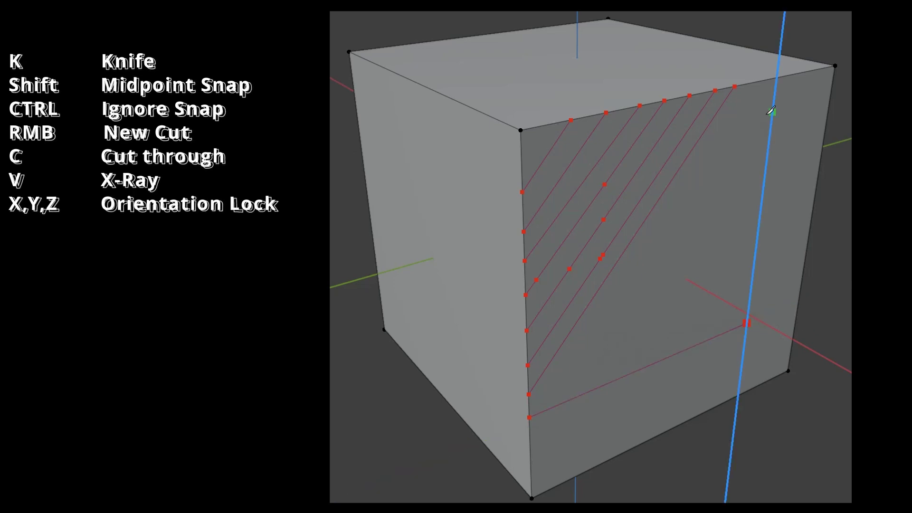
pyautogui.click(777, 77)
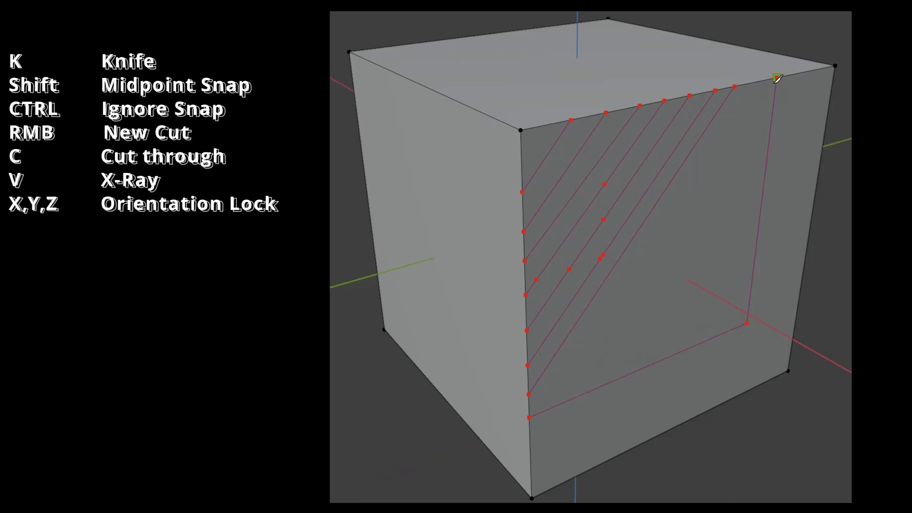
pyautogui.click(771, 379)
pyautogui.press('z')
pyautogui.click(814, 70)
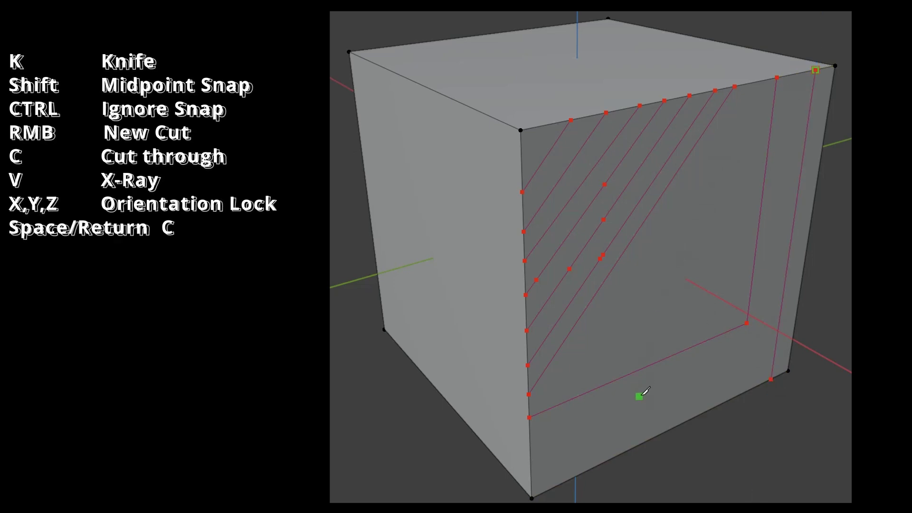
pyautogui.click(530, 439)
pyautogui.press('z')
pyautogui.press('z')
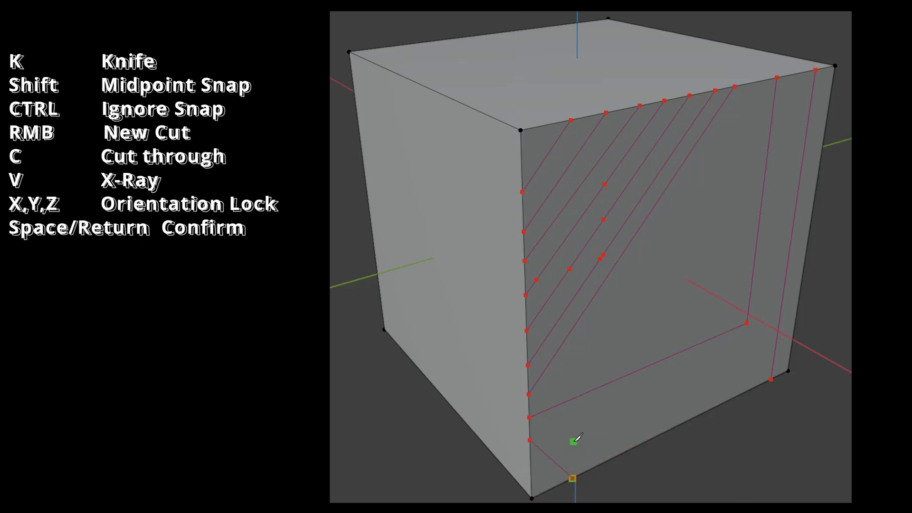
# Discard all pending knife cuts and start a fresh cut on the front vertical edge
pyautogui.press('Escape')
pyautogui.press('k')
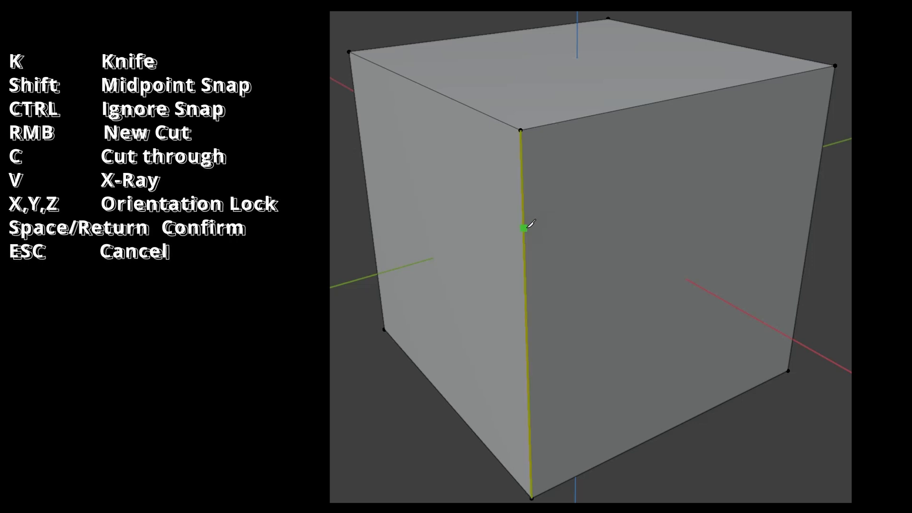
pyautogui.click(523, 228)
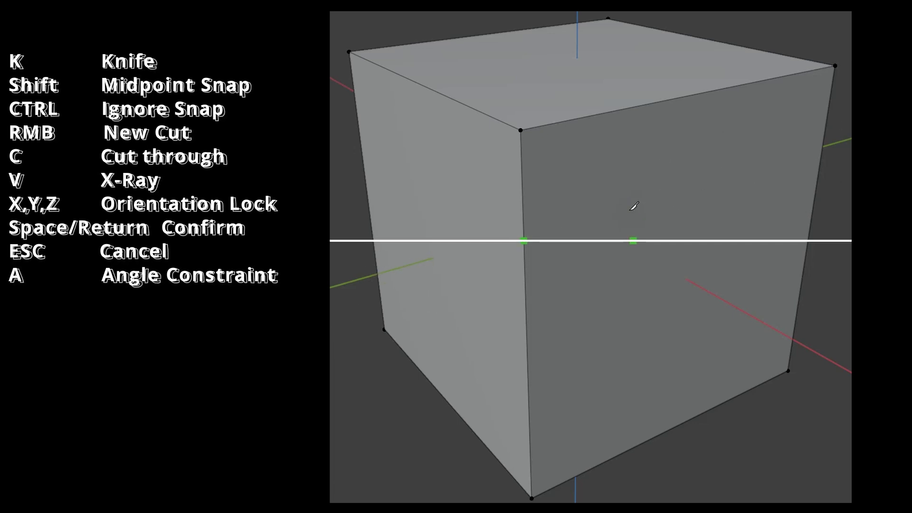
# Constrain the cut at 90° to the vertical edge and cycle the measurement display modes
pyautogui.press('a')
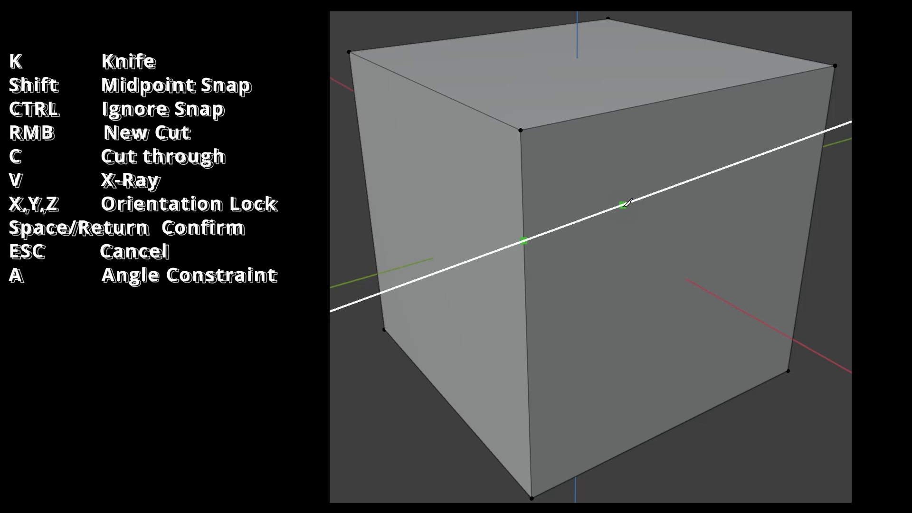
pyautogui.press('a')
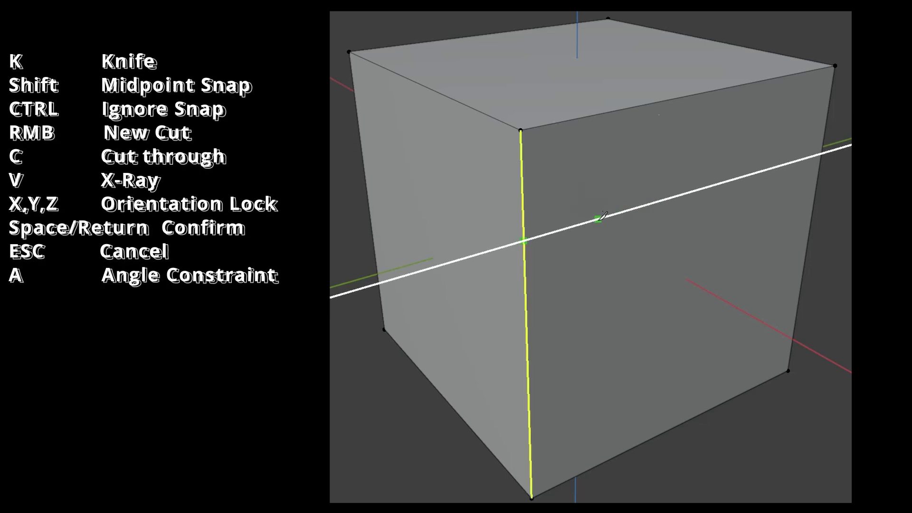
pyautogui.press('s')
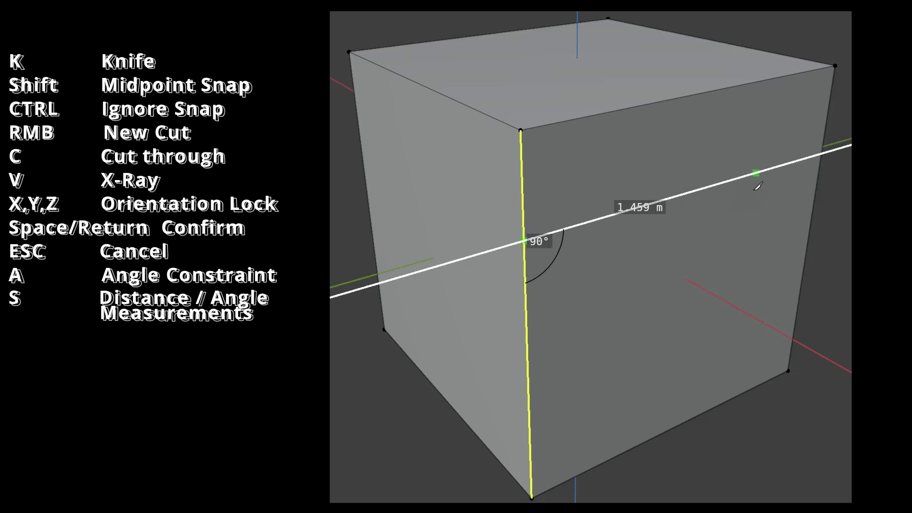
pyautogui.press('s')
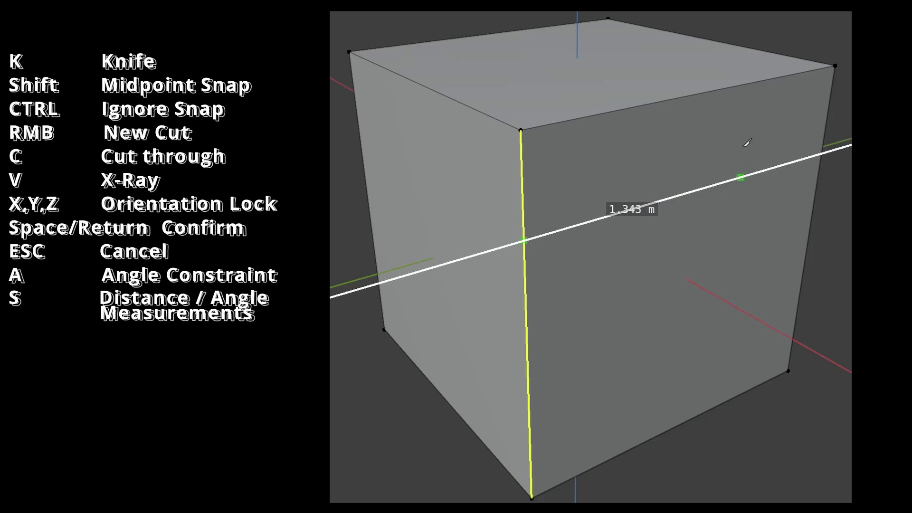
pyautogui.press('s')
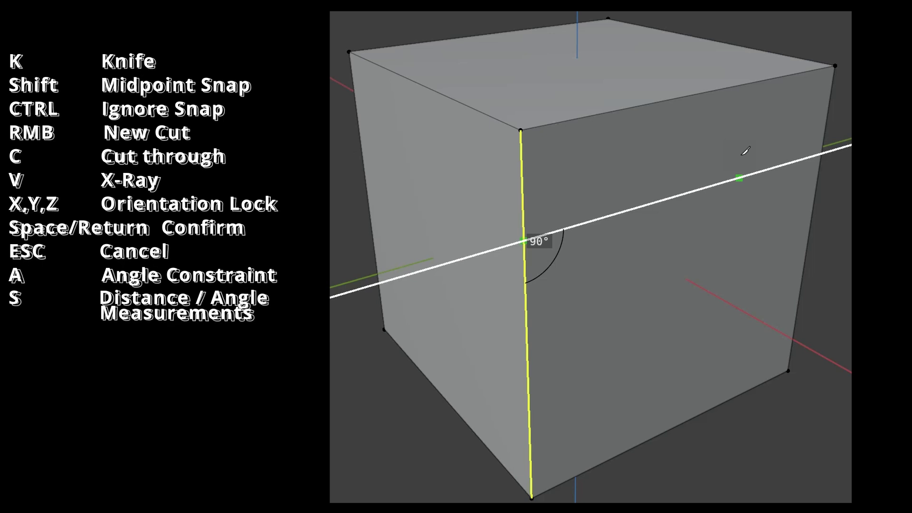
# With measurements and angle constraint off, commit two parallel diagonal cuts near the top-left corner
pyautogui.press('s')
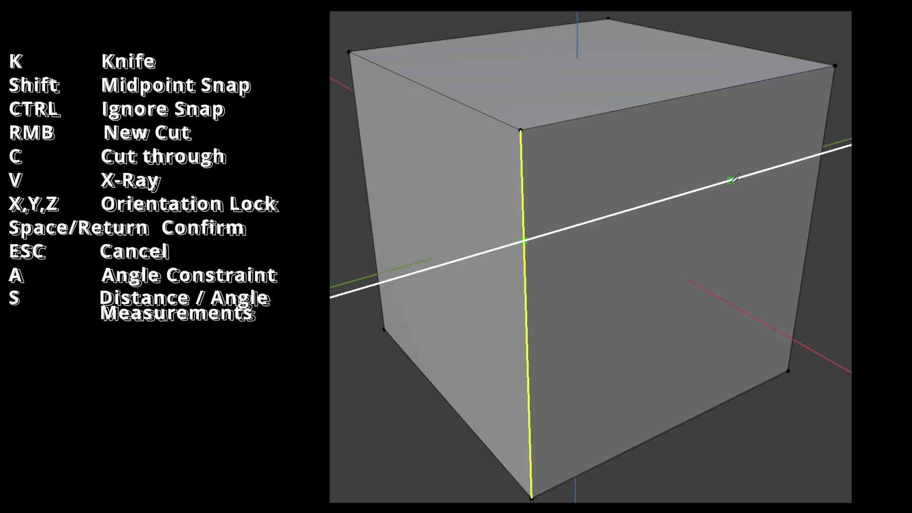
pyautogui.press('a')
pyautogui.click(524, 227)
pyautogui.click(591, 116)
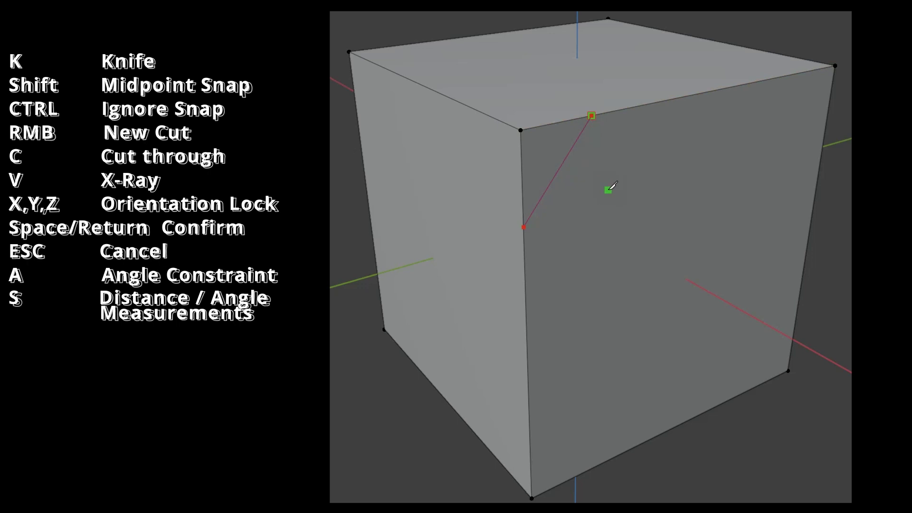
pyautogui.click(525, 260)
pyautogui.click(620, 111)
pyautogui.press('Return')
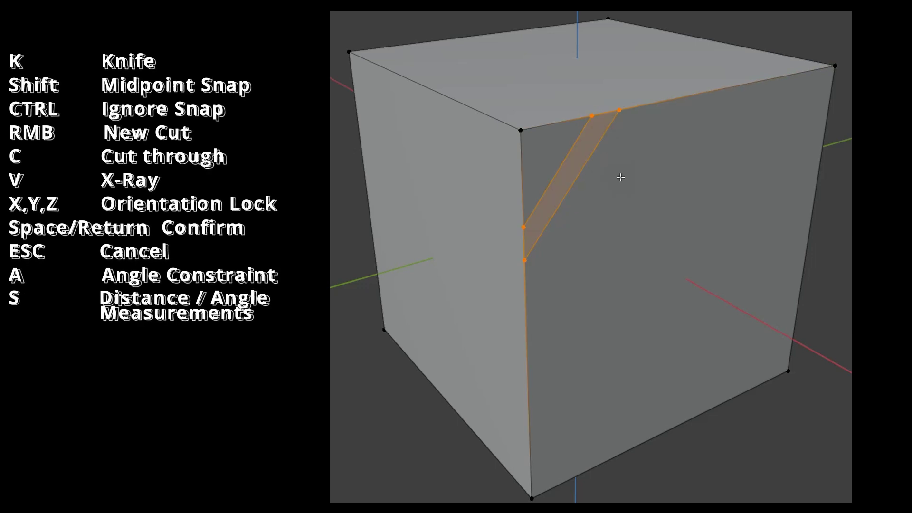
# Deselect everything and pick the Knife tool from the left toolbar
pyautogui.hotkey('alt', 'a')
pyautogui.press('k')
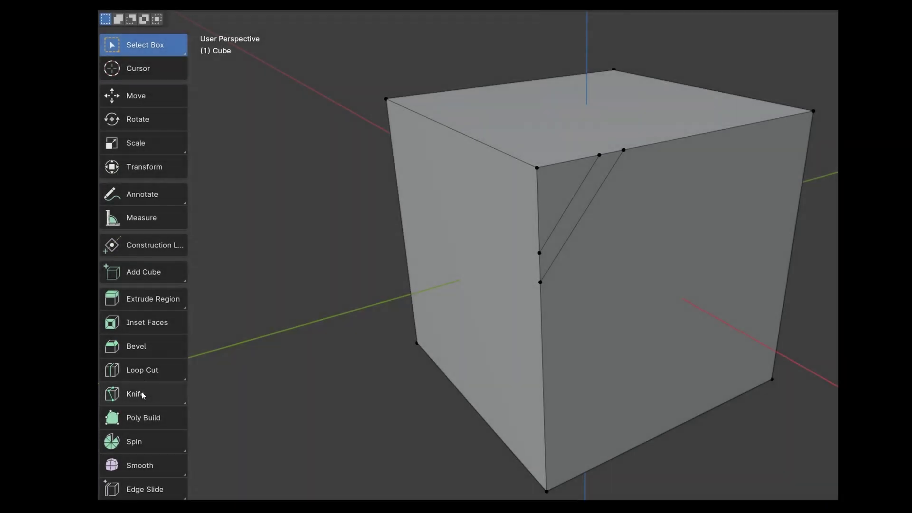
pyautogui.click(143, 396)
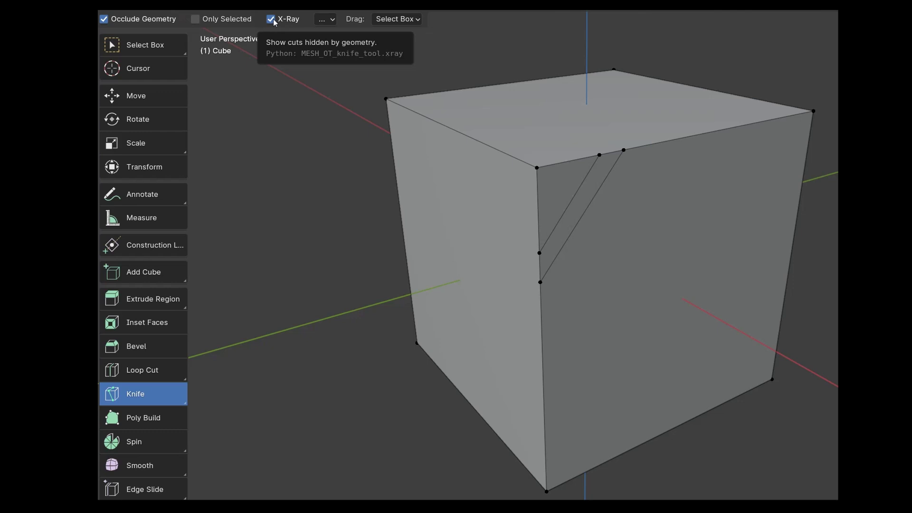
# In the Knife tool's extra options, leave Measurement and Angle Snapping set to None
pyautogui.click(333, 19)
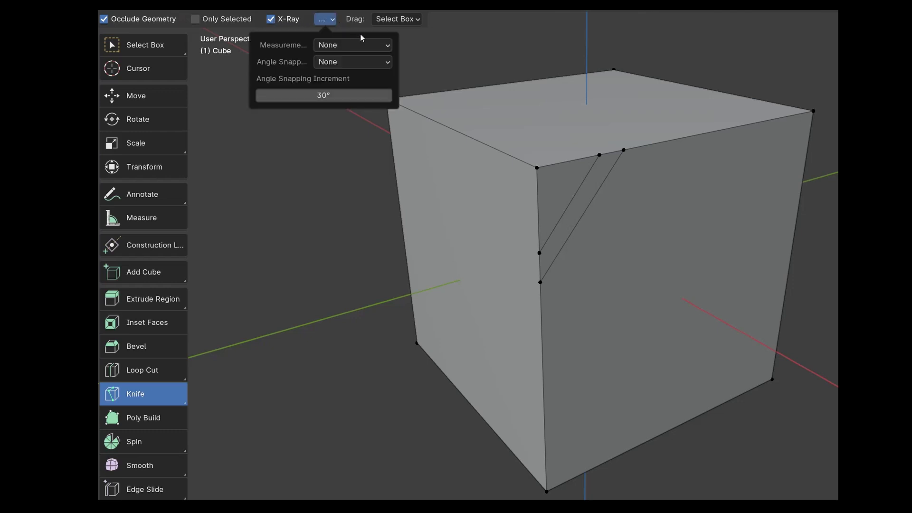
pyautogui.click(371, 45)
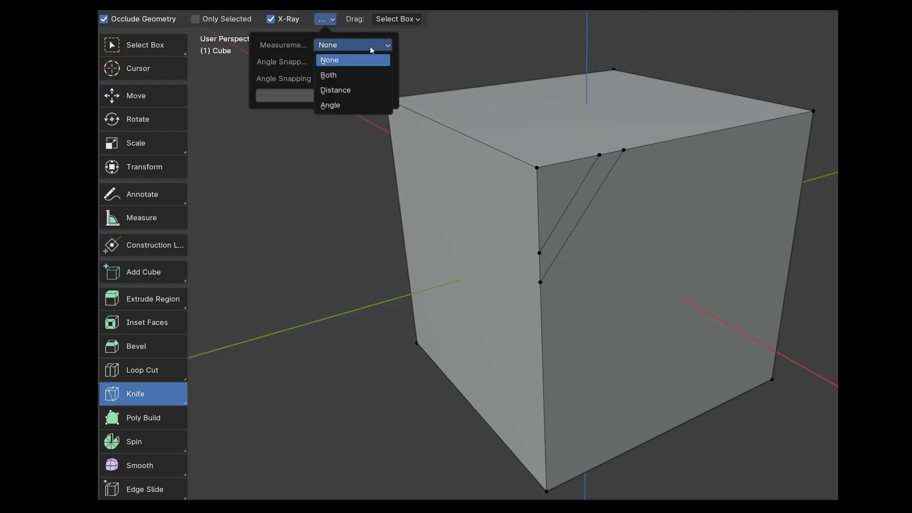
pyautogui.click(379, 56)
pyautogui.click(383, 62)
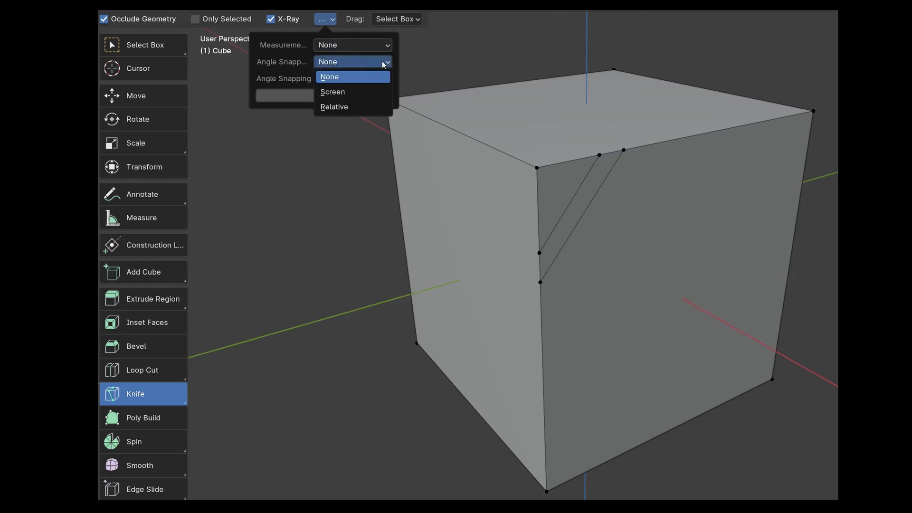
pyautogui.click(384, 63)
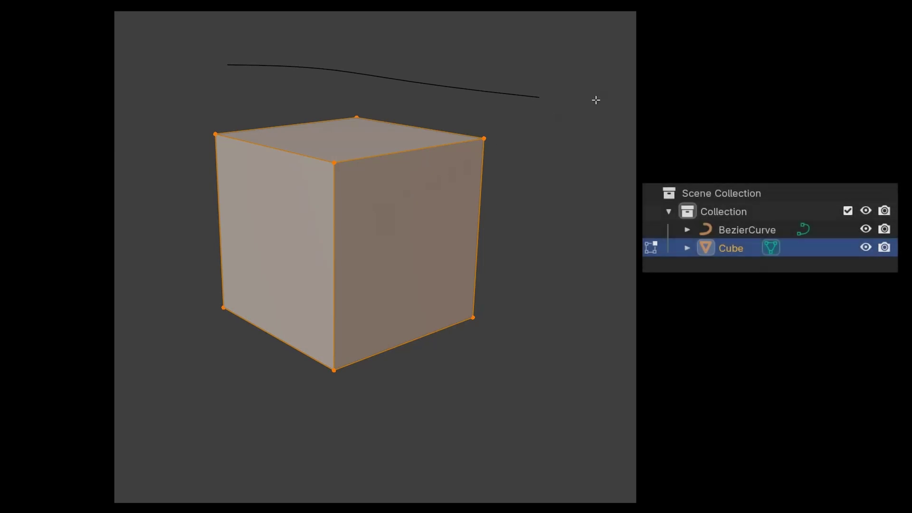
# Knife-project BezierCurve onto the Cube with Cut Through enabled
pyautogui.click(744, 231)
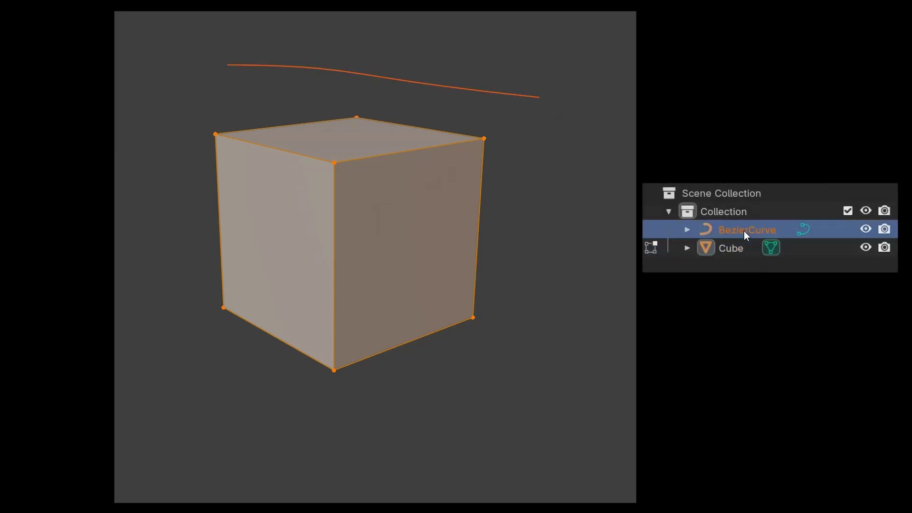
pyautogui.click(623, 85)
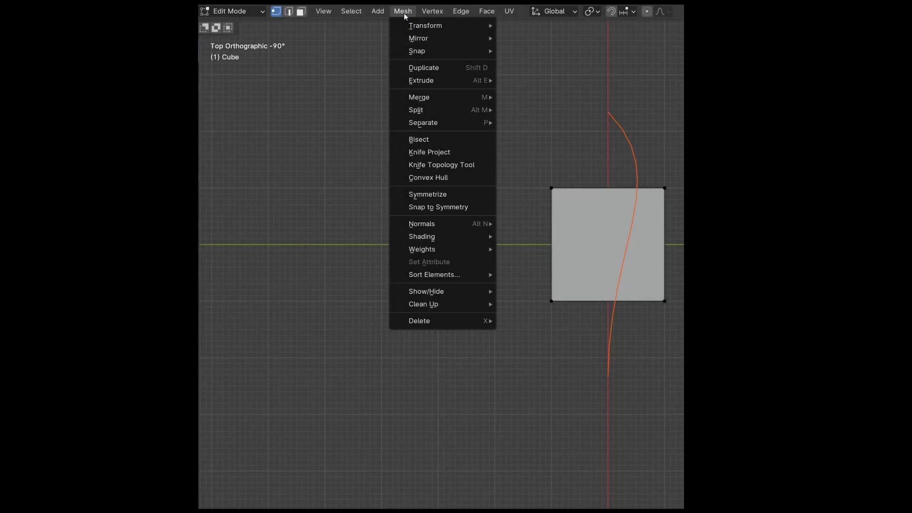
pyautogui.click(436, 153)
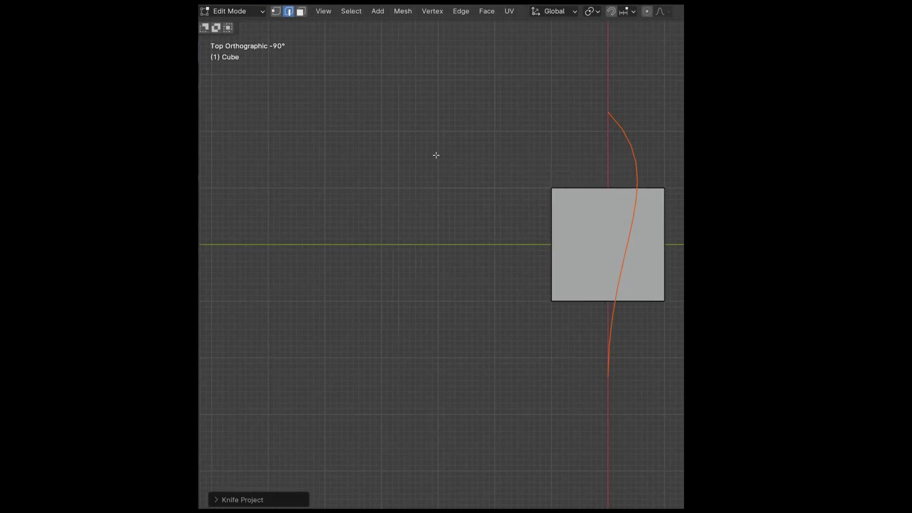
pyautogui.click(217, 499)
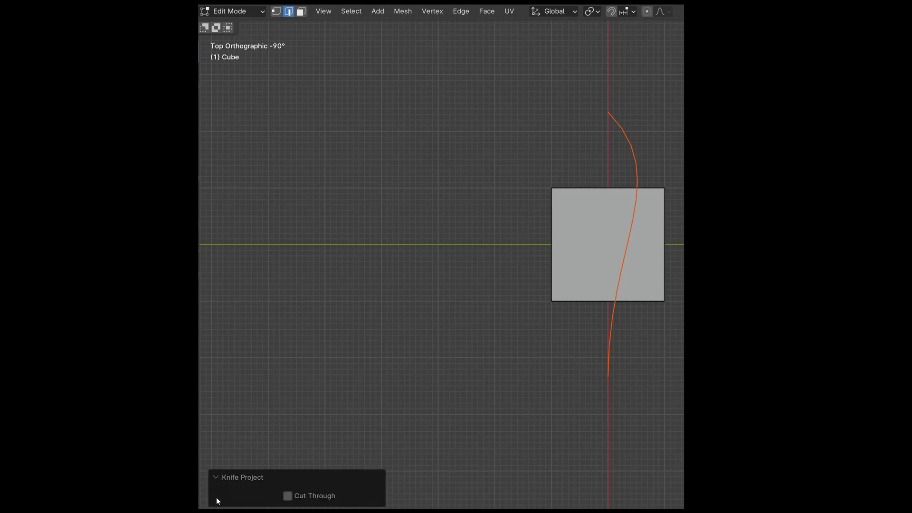
pyautogui.click(289, 496)
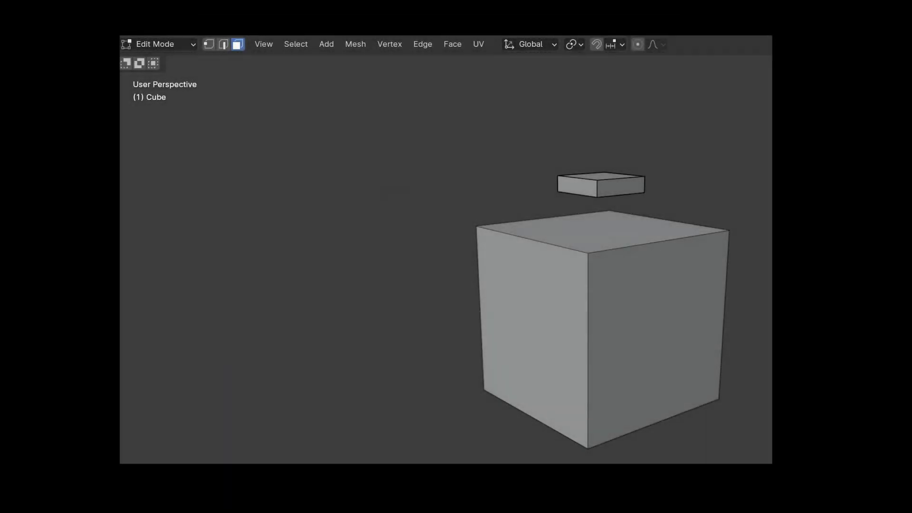
# In top view, try Knife Project of the slab's outline onto the cube
pyautogui.press('KP_7')
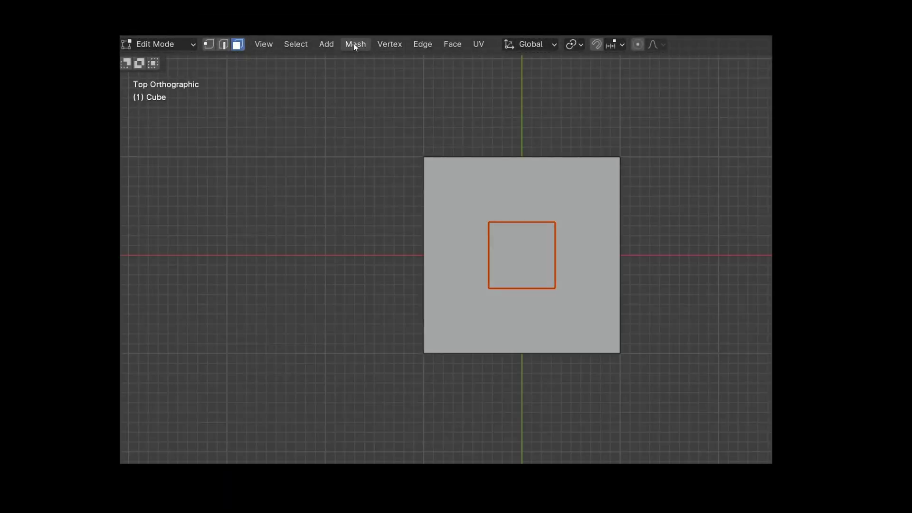
pyautogui.click(352, 45)
pyautogui.click(377, 206)
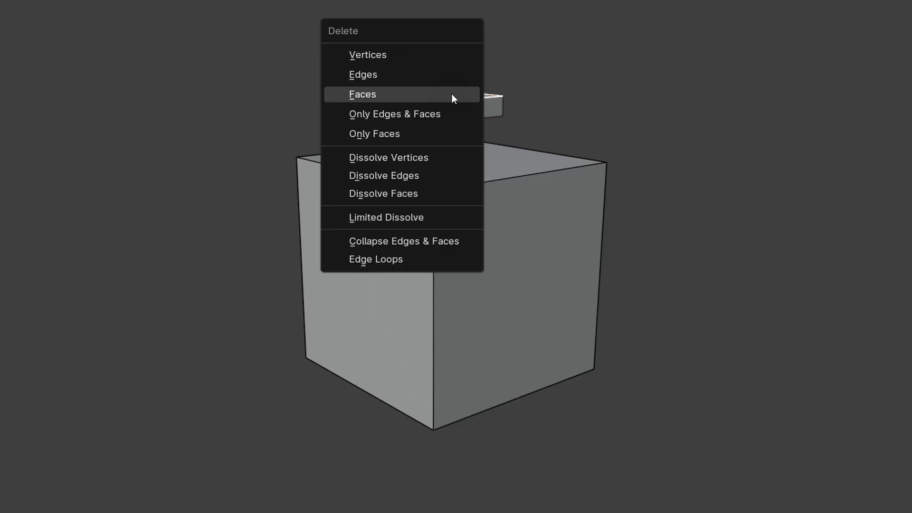
# Delete the slab's top face and select its non-manifold rim edges
pyautogui.click(452, 94)
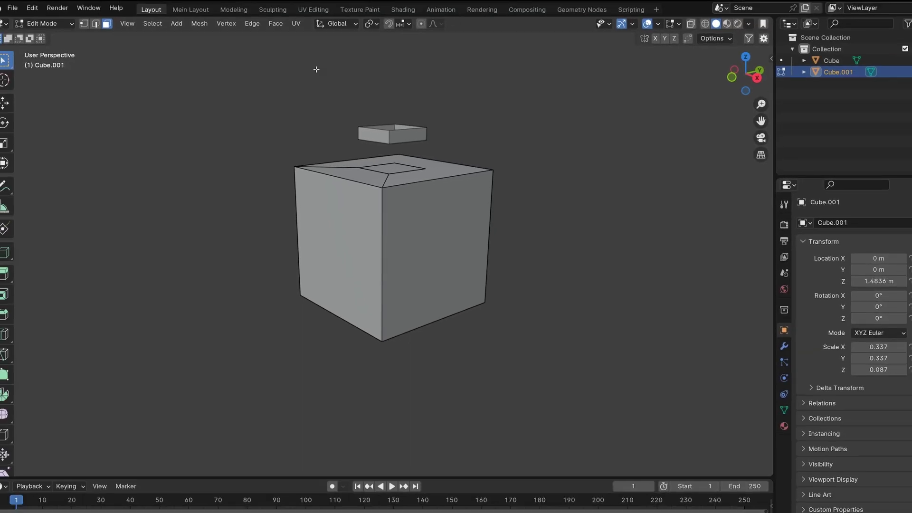
pyautogui.press('2')
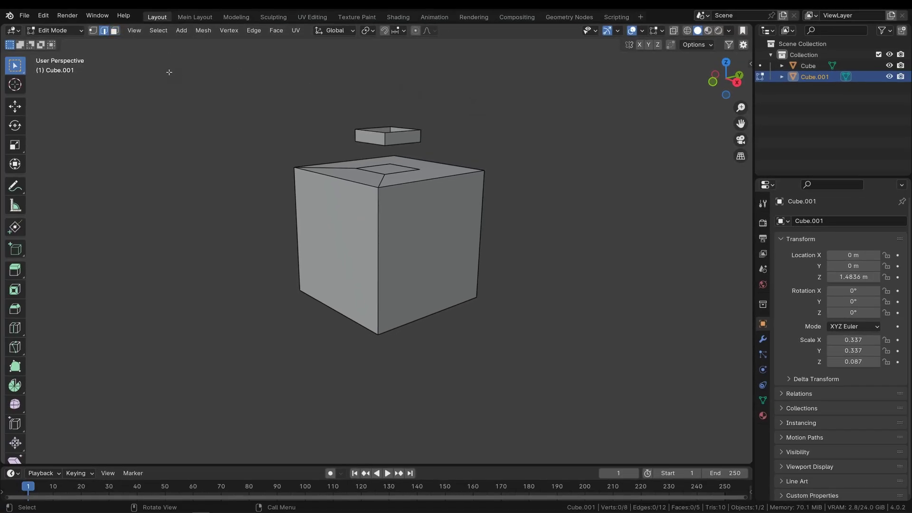
pyautogui.click(159, 30)
pyautogui.moveTo(202, 171)
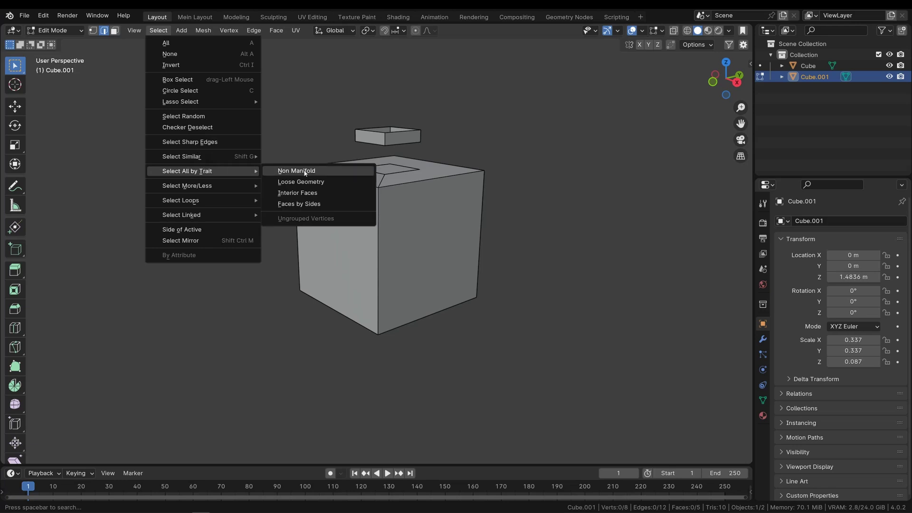
pyautogui.click(304, 171)
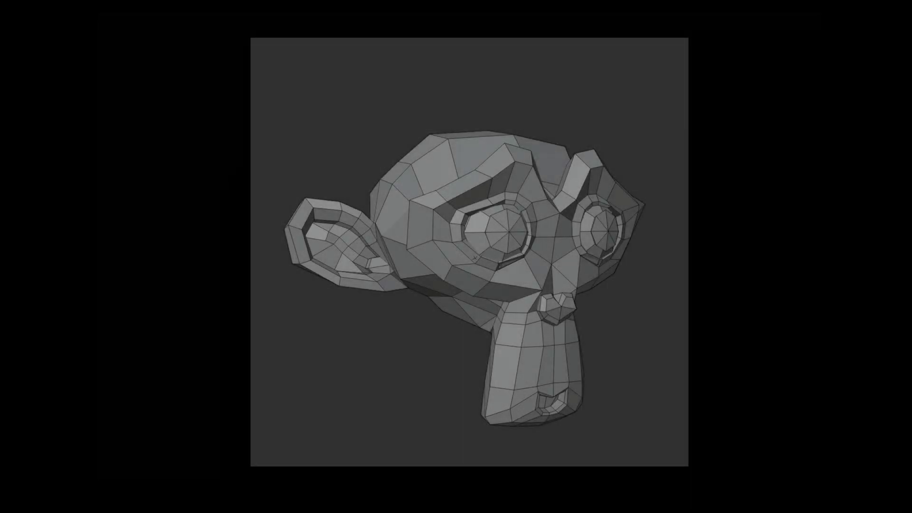
# Bisect all of Suzanne, drawing the cut line ear to chin and shifting it left
pyautogui.press('a')
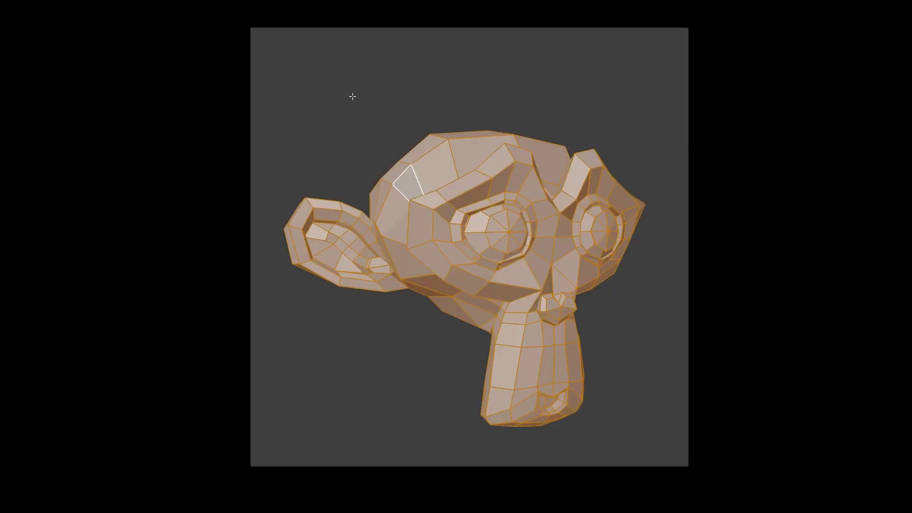
pyautogui.click(256, 14)
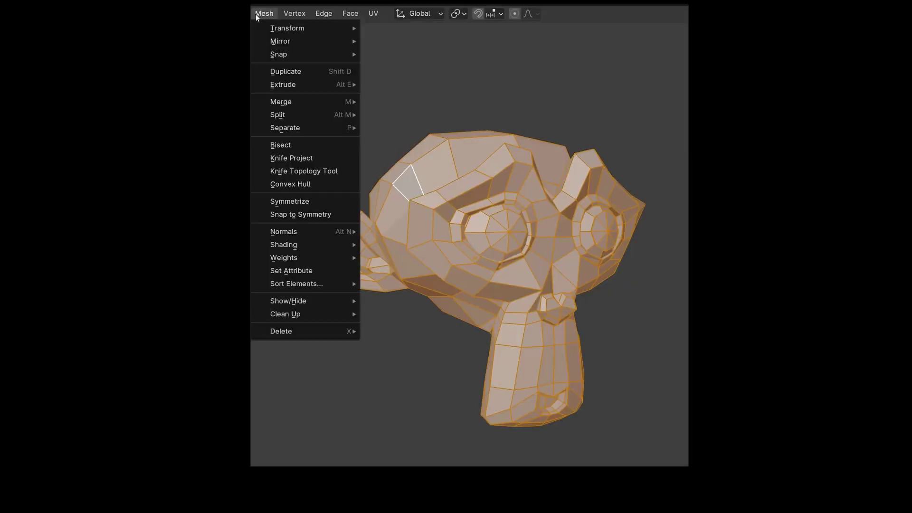
pyautogui.click(302, 142)
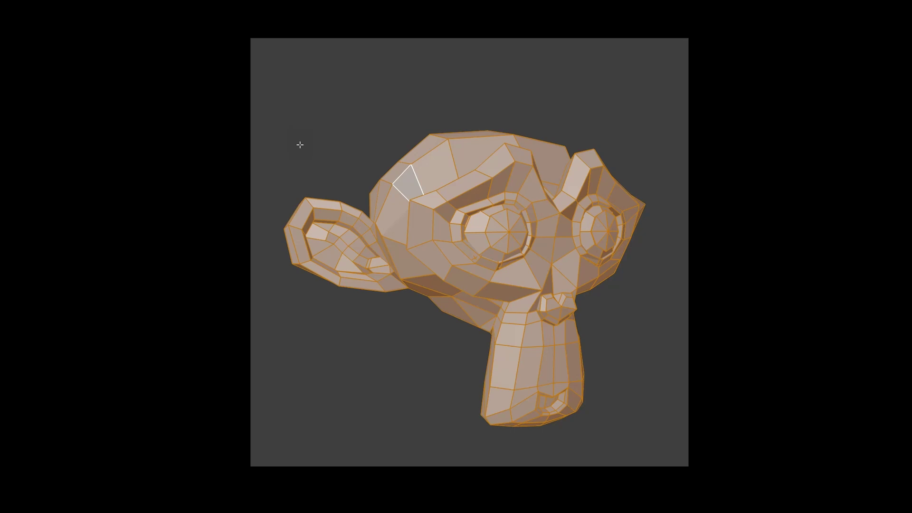
pyautogui.moveTo(295, 145); pyautogui.dragTo(310, 158)
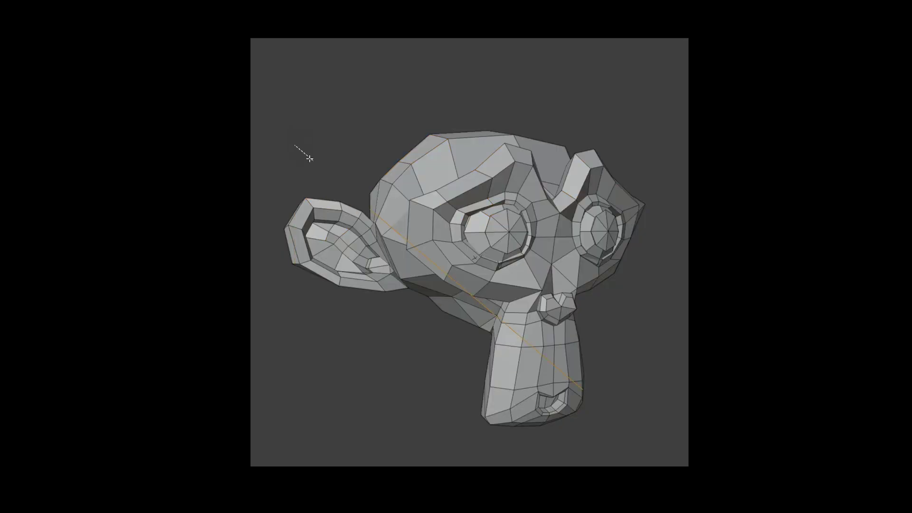
pyautogui.moveTo(310, 158); pyautogui.dragTo(642, 381)
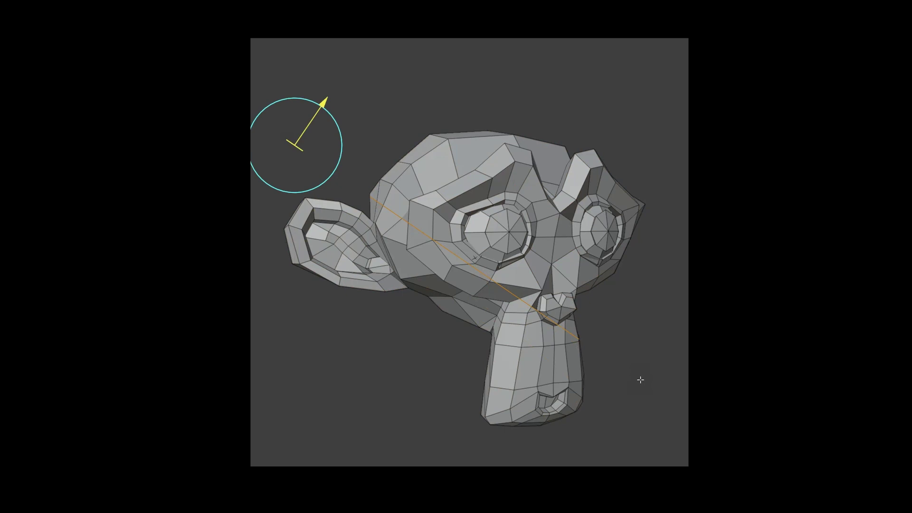
pyautogui.moveTo(309, 140); pyautogui.dragTo(315, 138)
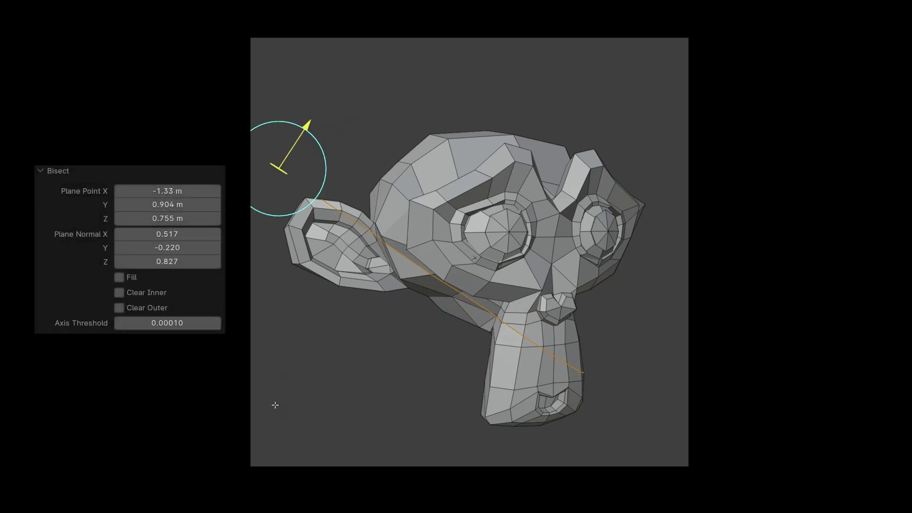
pyautogui.moveTo(167, 191); pyautogui.dragTo(126, 190)
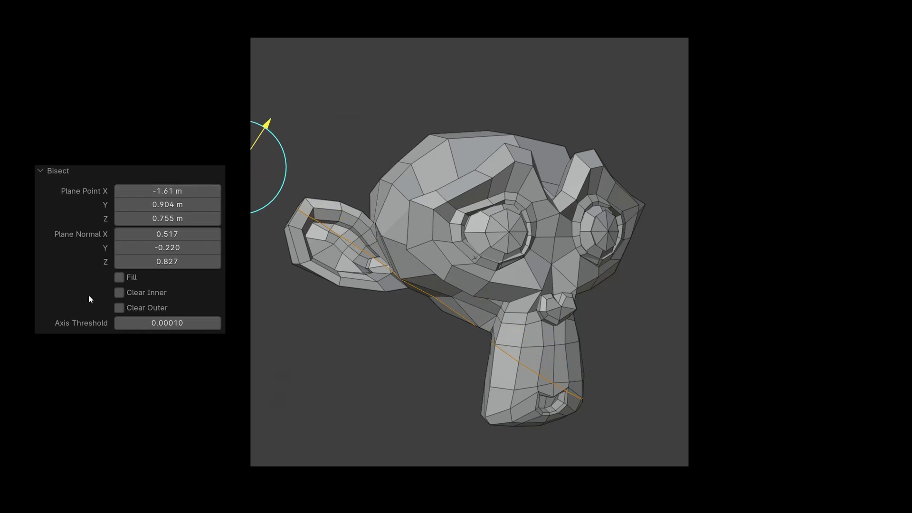
# Try the Clear Inner/Outer options, enable Fill, slide the plane and set axis threshold 0.01480
pyautogui.click(124, 310)
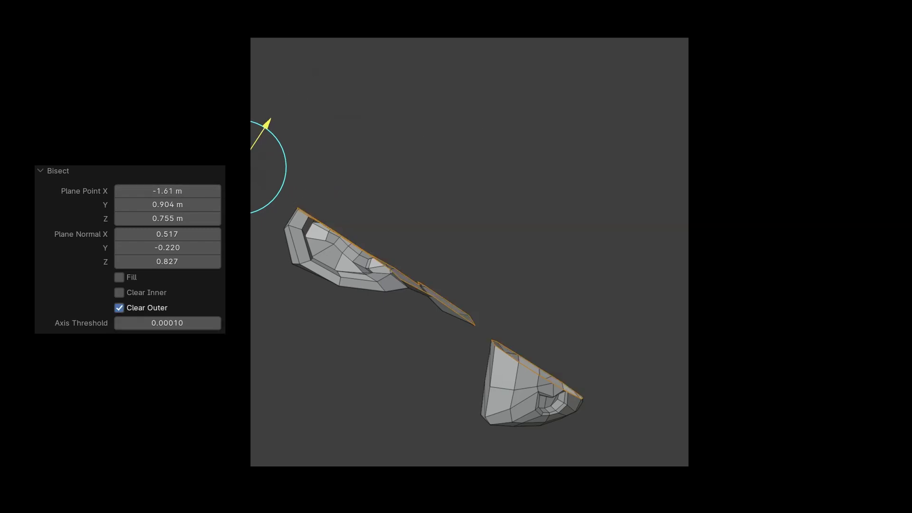
pyautogui.click(119, 308)
pyautogui.click(119, 293)
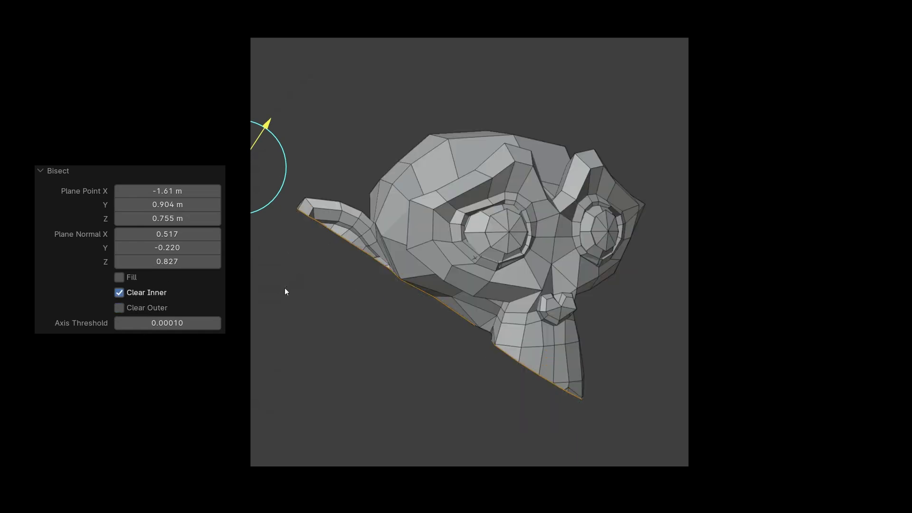
pyautogui.click(119, 308)
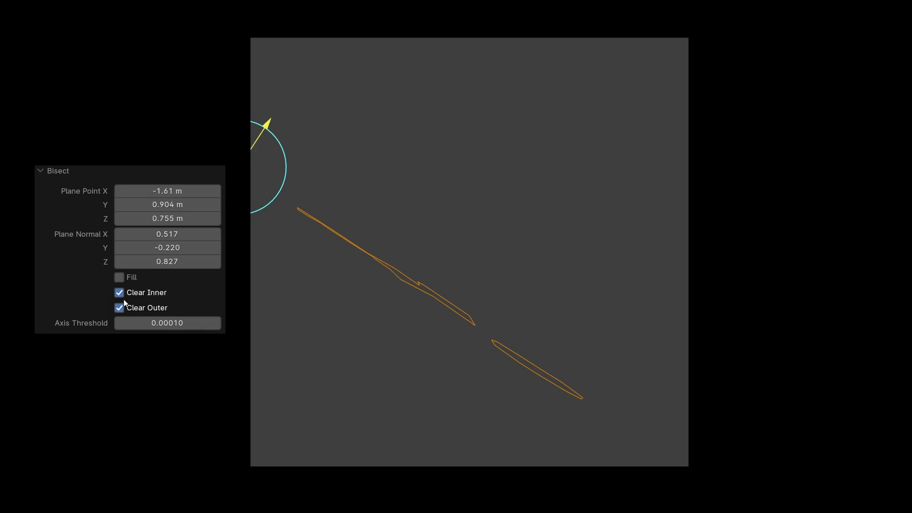
pyautogui.click(125, 295)
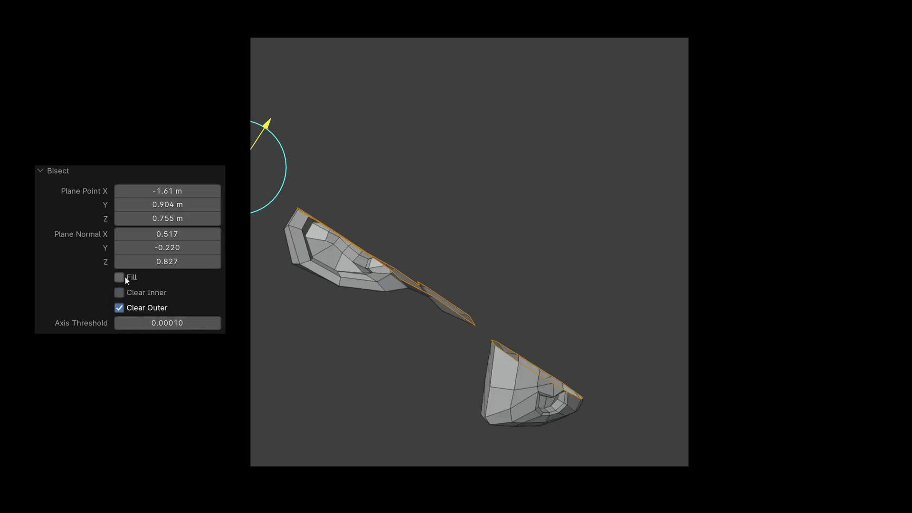
pyautogui.click(125, 280)
pyautogui.moveTo(267, 123); pyautogui.dragTo(380, 40)
pyautogui.moveTo(167, 323); pyautogui.dragTo(223, 323)
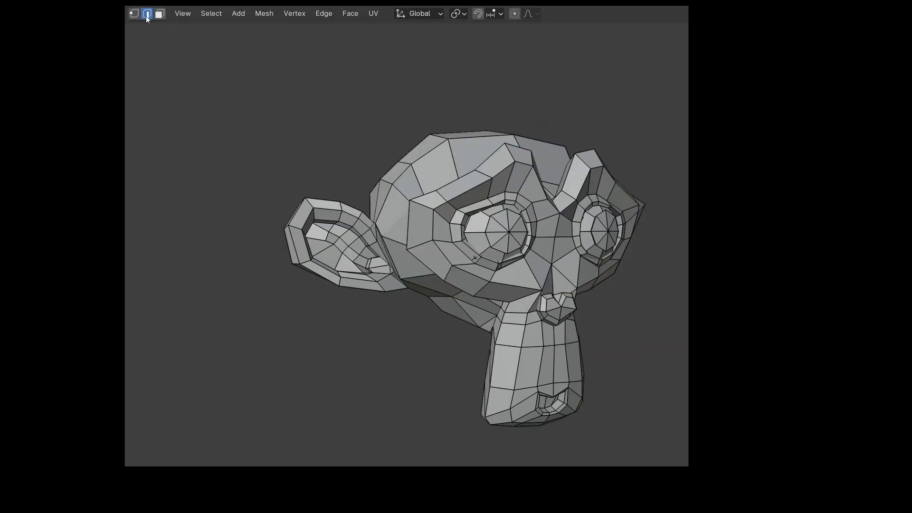
# Clear the mesh selection and choose the Bisect tool from the toolbar
pyautogui.press('a')
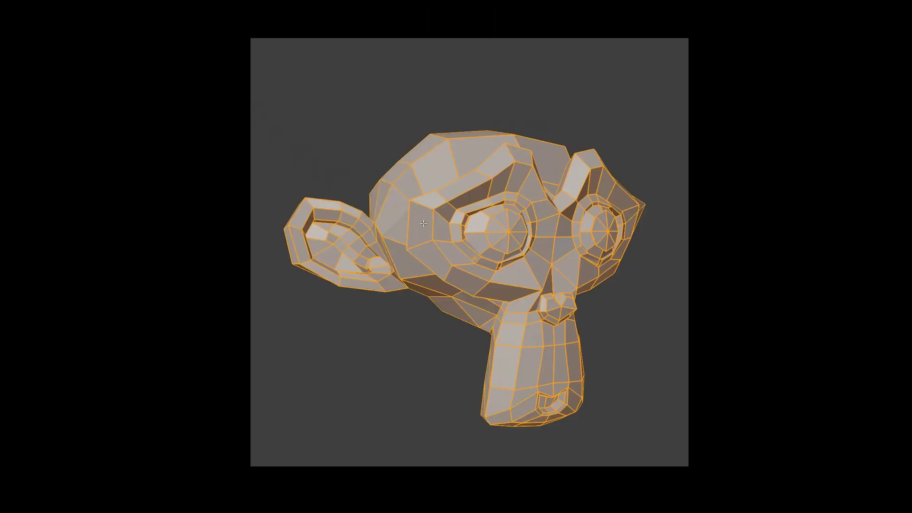
pyautogui.hotkey('ctrl', 'e')
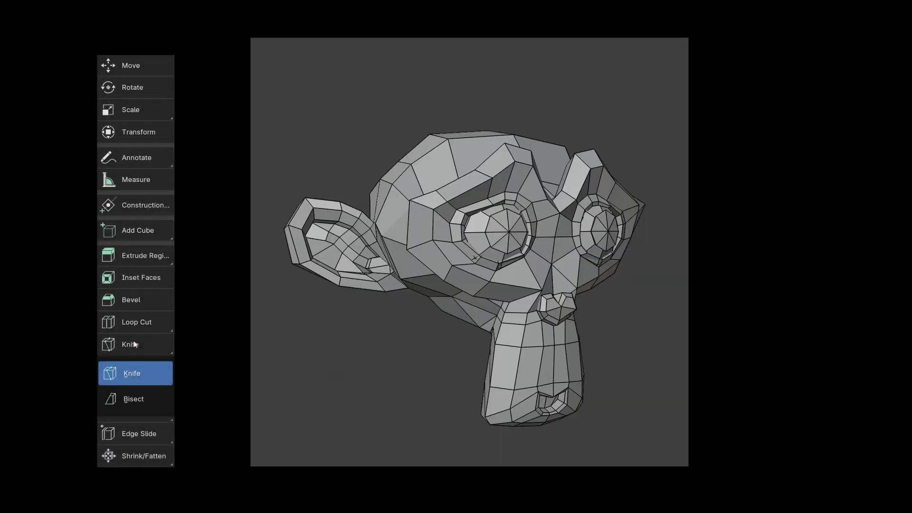
pyautogui.click(132, 402)
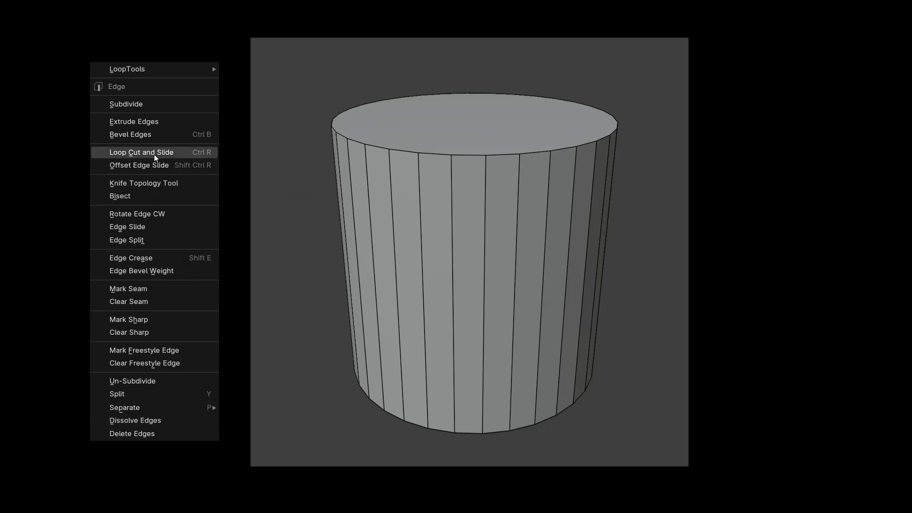
# Add a Loop Cut and Slide around the cylinder with Number of Cuts set to 3
pyautogui.click(155, 152)
pyautogui.click(321, 14)
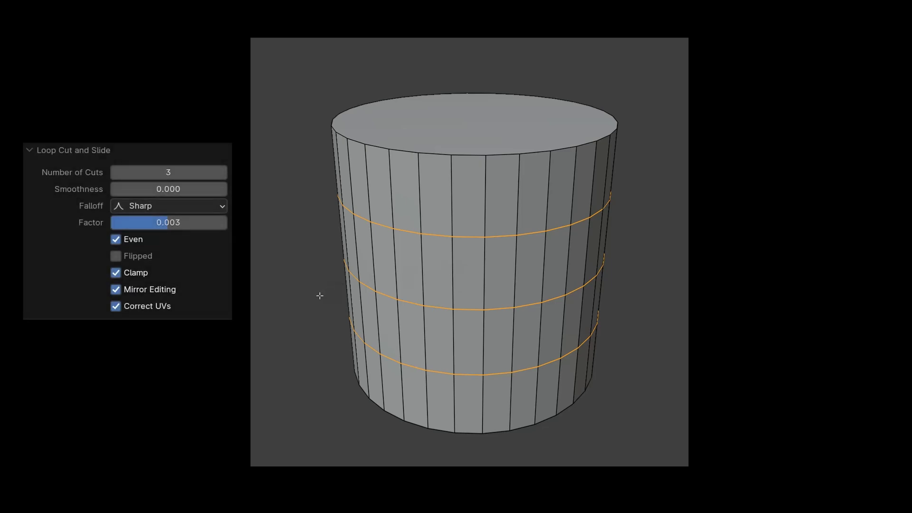
pyautogui.click(222, 172)
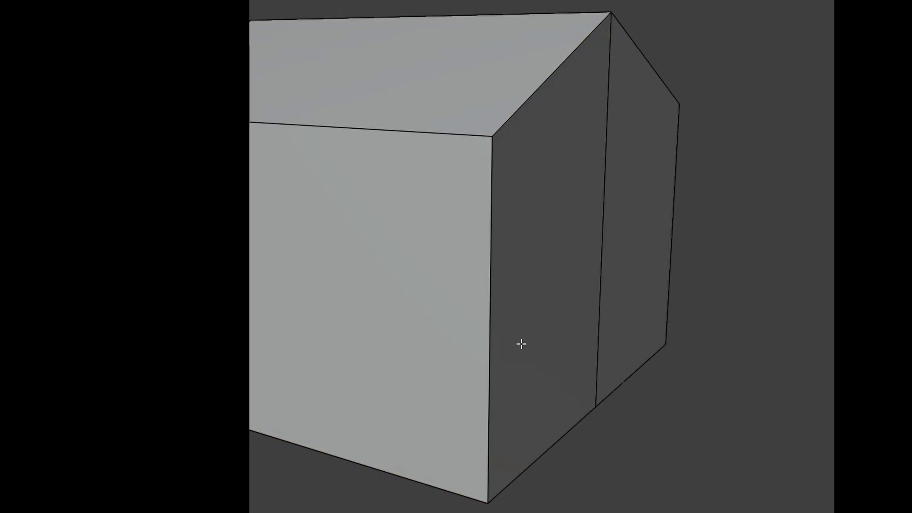
# Insert a centred loop cut around the house with Ctrl+R and nudge its slide
pyautogui.hotkey('ctrl', 'r')
pyautogui.click(521, 344)
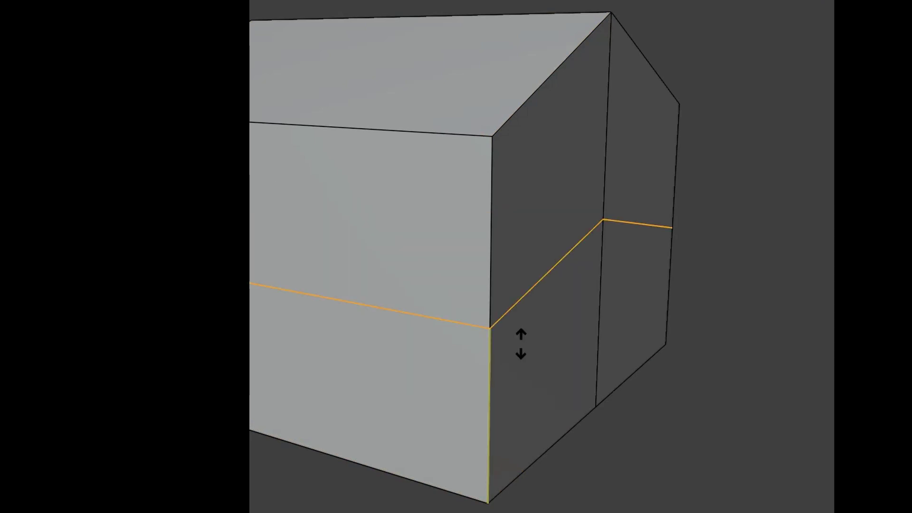
pyautogui.rightClick(522, 344)
pyautogui.moveTo(169, 224)
pyautogui.mouseDown()
pyautogui.moveTo(118, 224)
pyautogui.moveTo(218, 224)
pyautogui.moveTo(168, 223)
pyautogui.mouseUp()
# Raise the loop cut to 6 cuts, toggling Even and Flipped, ending with Even off
pyautogui.click(120, 240)
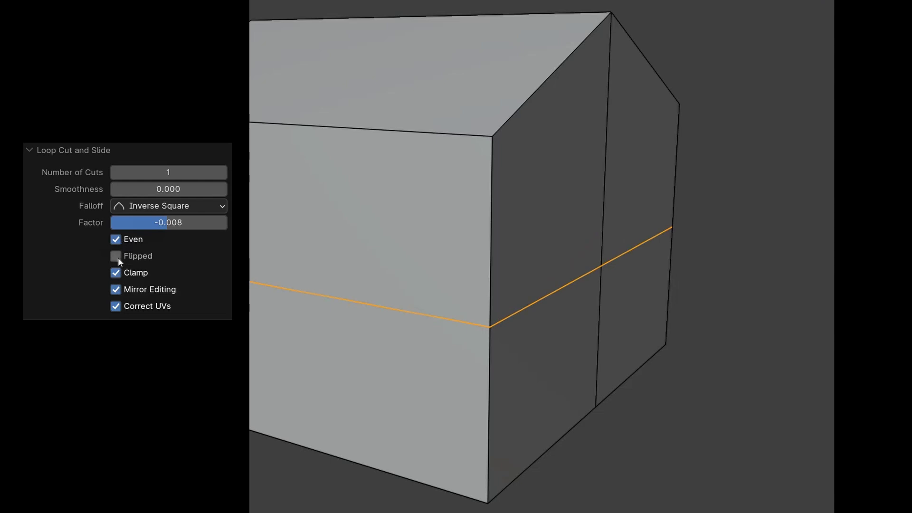
pyautogui.click(117, 257)
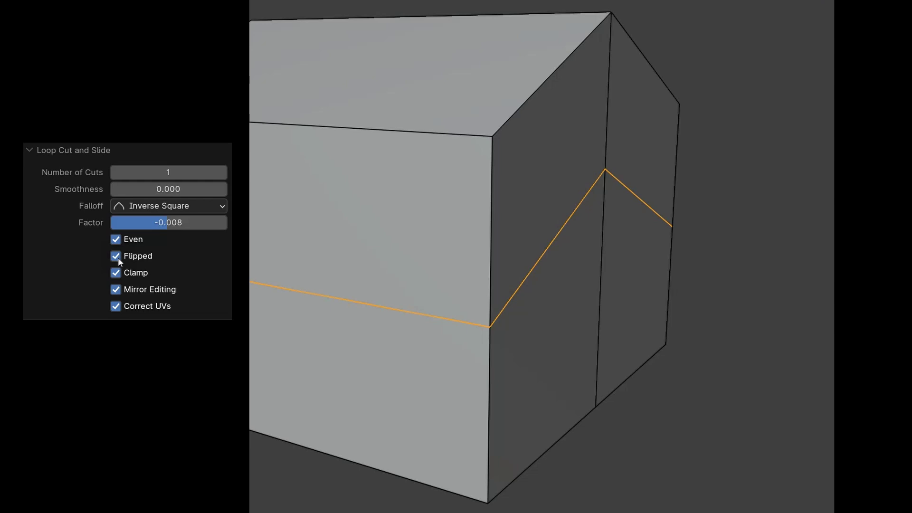
pyautogui.click(117, 257)
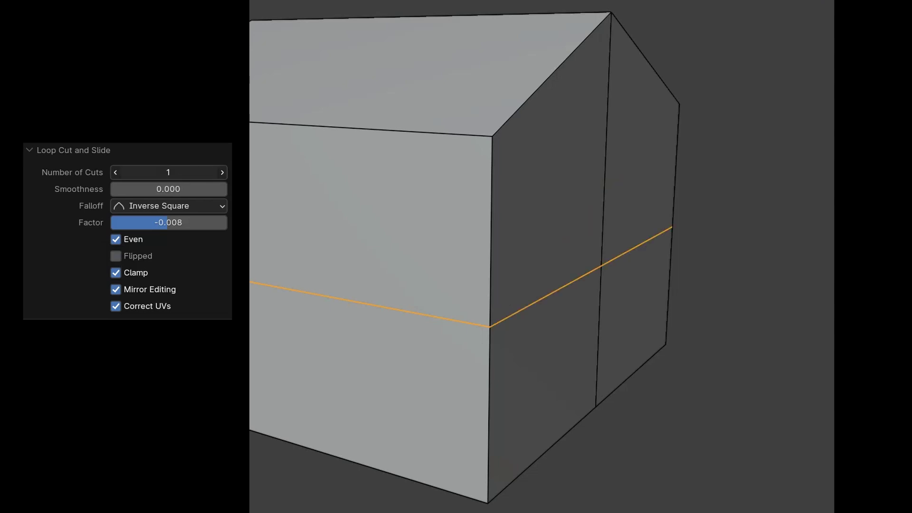
pyautogui.moveTo(168, 172); pyautogui.dragTo(173, 177)
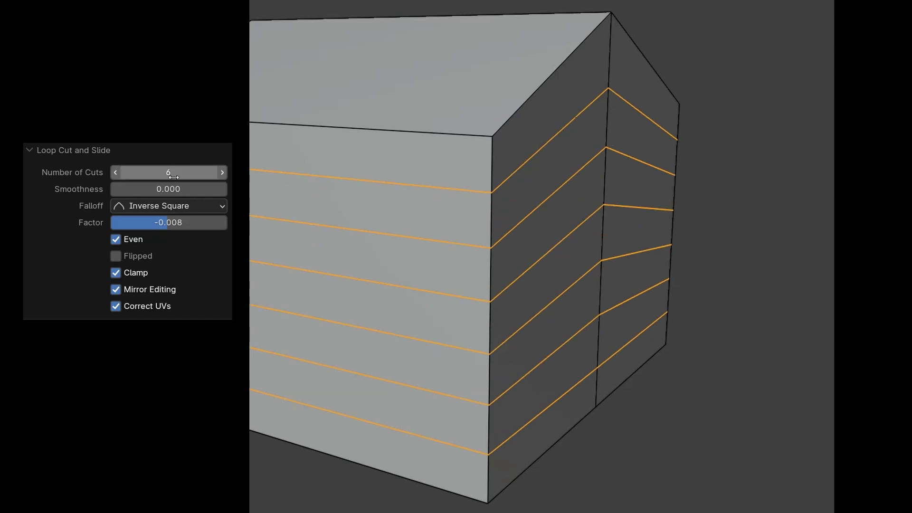
pyautogui.click(116, 256)
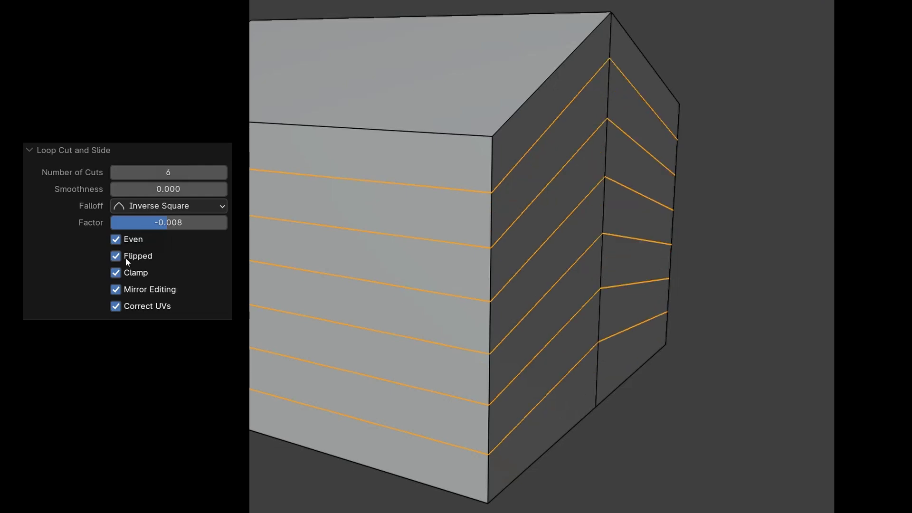
pyautogui.click(126, 258)
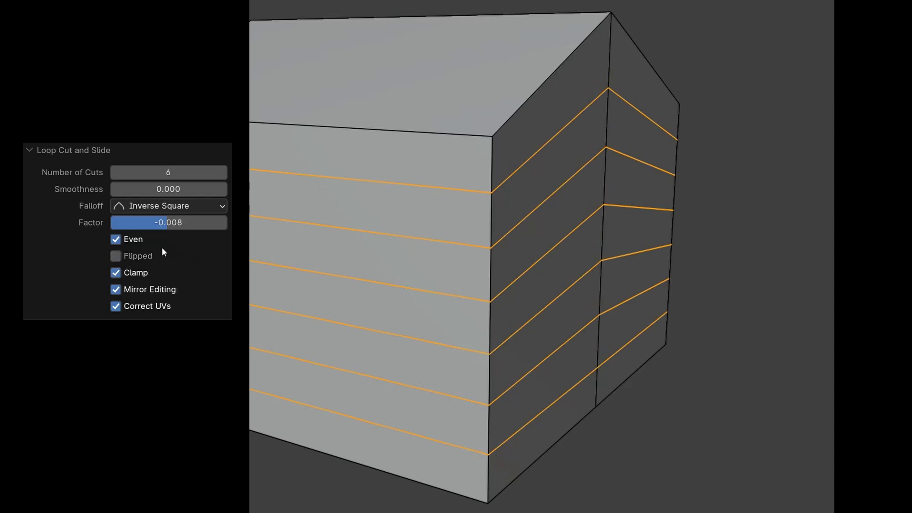
pyautogui.click(116, 239)
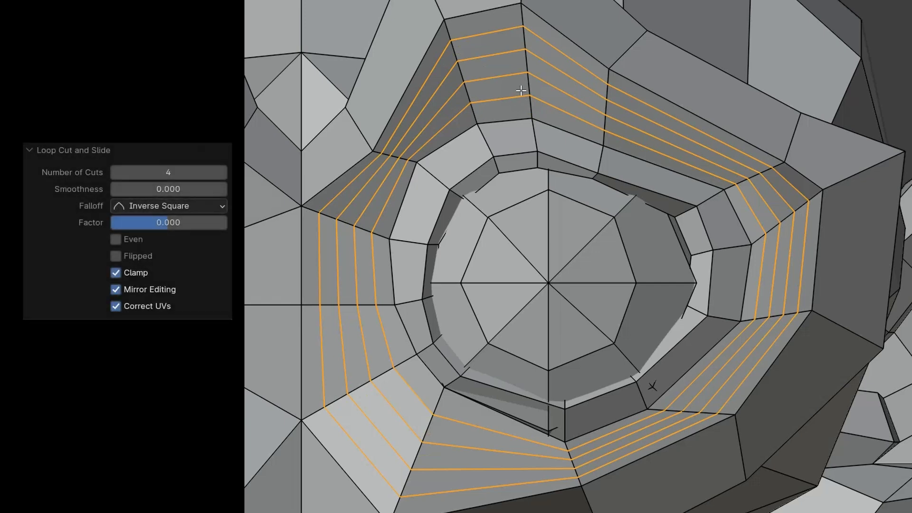
# Slide the four eye loops, turn on Even spacing, and flip their side
pyautogui.moveTo(168, 223)
pyautogui.mouseDown()
pyautogui.moveTo(227, 222)
pyautogui.moveTo(111, 223)
pyautogui.moveTo(195, 222)
pyautogui.moveTo(175, 222)
pyautogui.mouseUp()
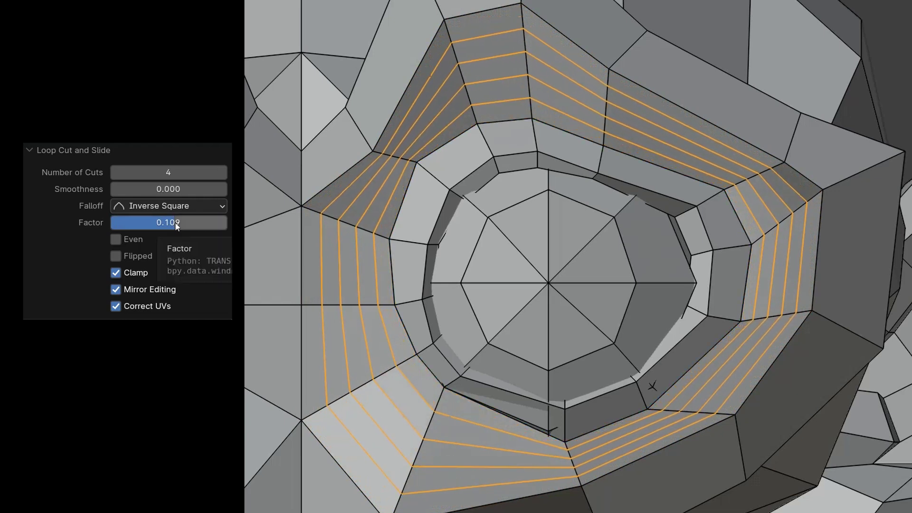
pyautogui.click(116, 240)
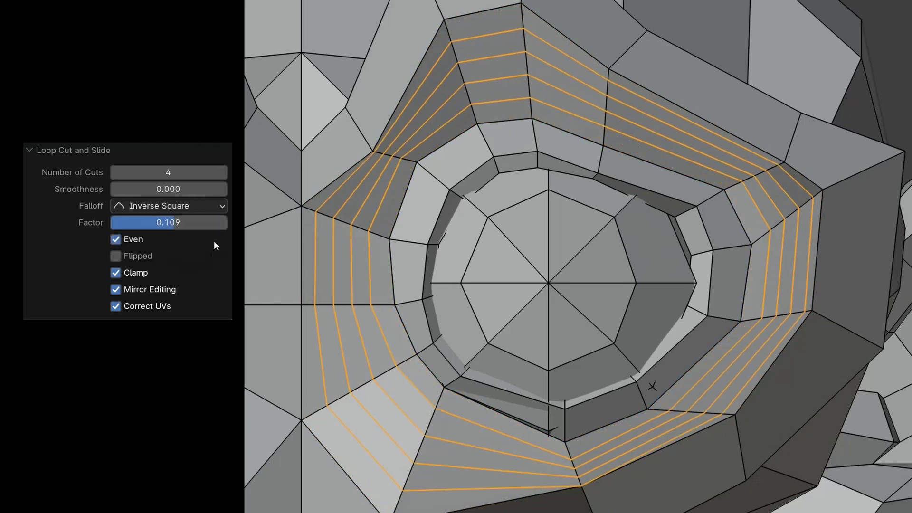
pyautogui.moveTo(166, 221); pyautogui.dragTo(226, 222)
pyautogui.click(137, 256)
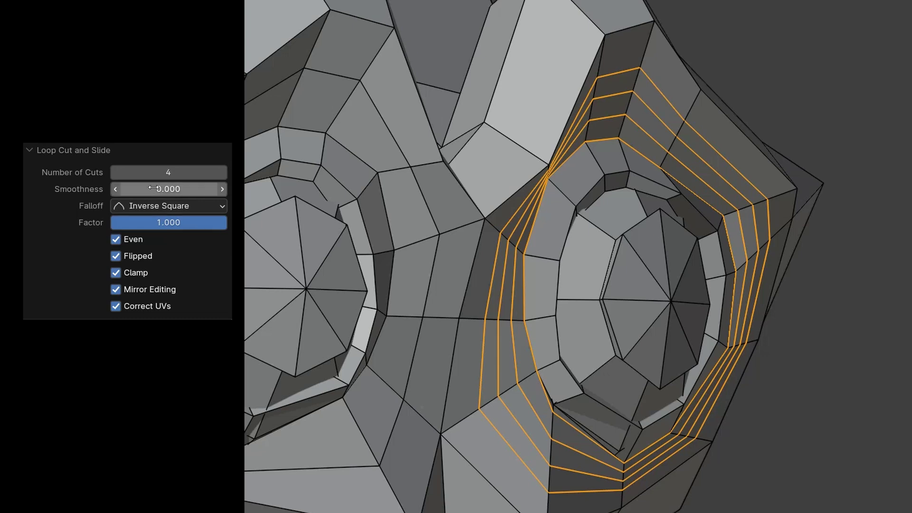
# Set the eye loops' smoothness to 0.940, unflip them, and set Factor to 0.000
pyautogui.moveTo(153, 188); pyautogui.dragTo(211, 189)
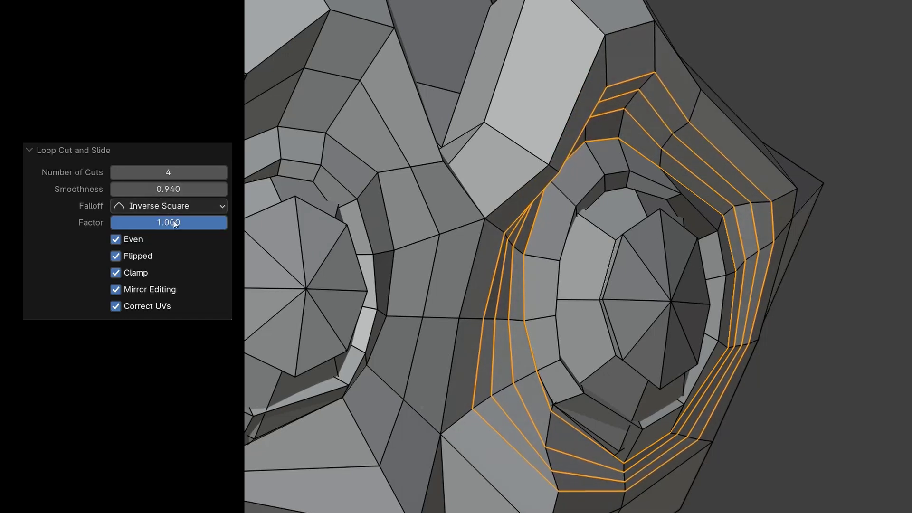
pyautogui.moveTo(171, 224); pyautogui.dragTo(119, 254)
pyautogui.click(118, 256)
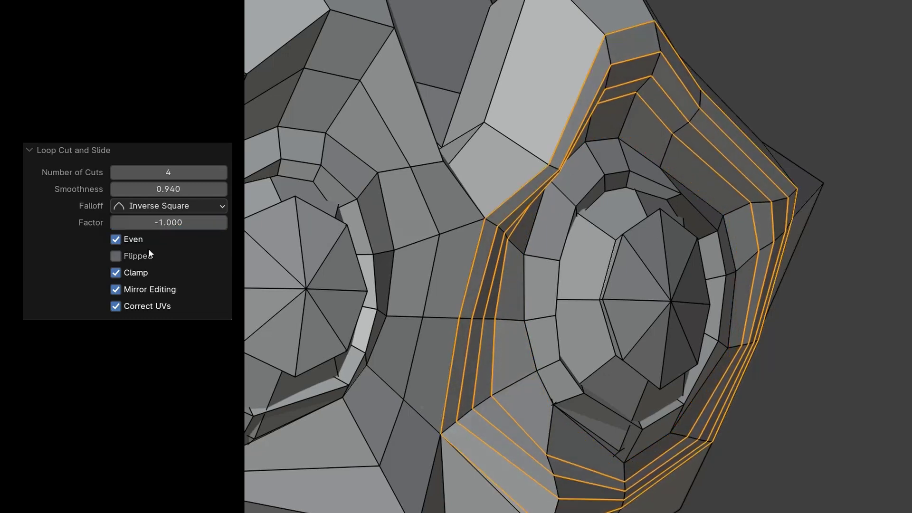
pyautogui.moveTo(153, 221); pyautogui.dragTo(223, 221)
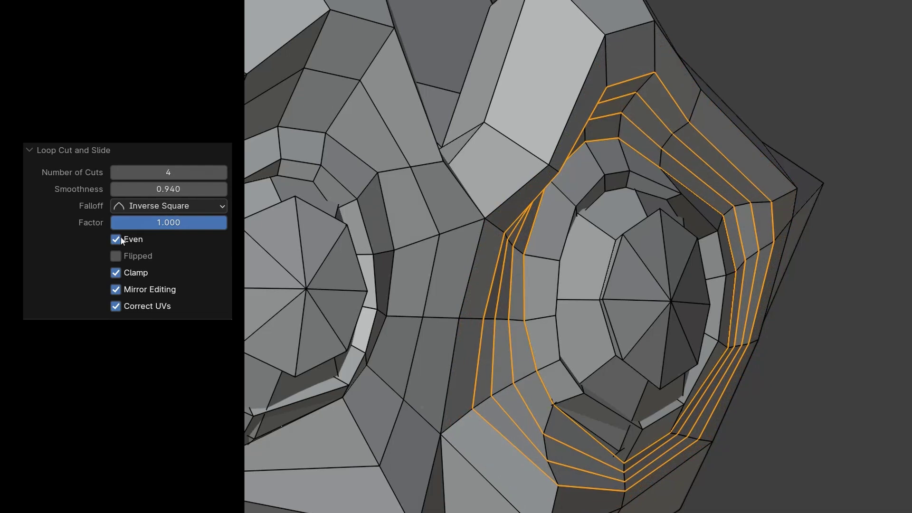
pyautogui.click(152, 226)
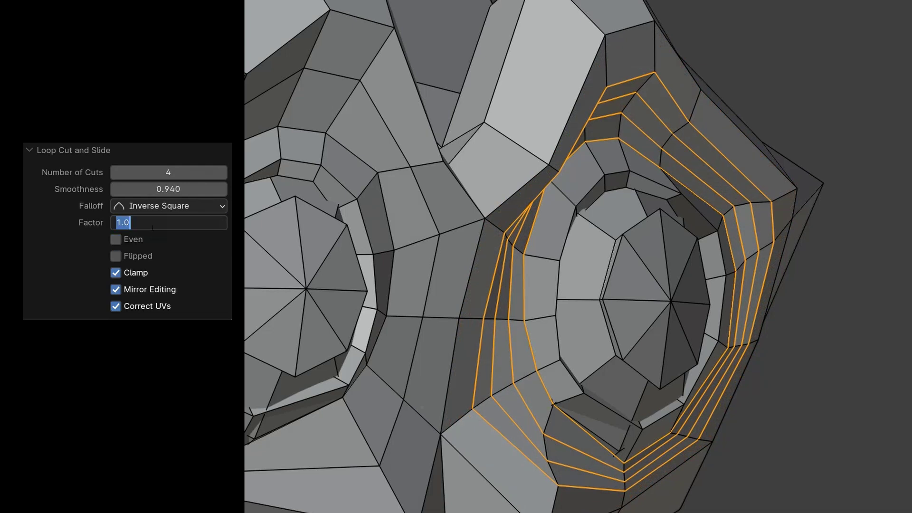
pyautogui.press('Return')
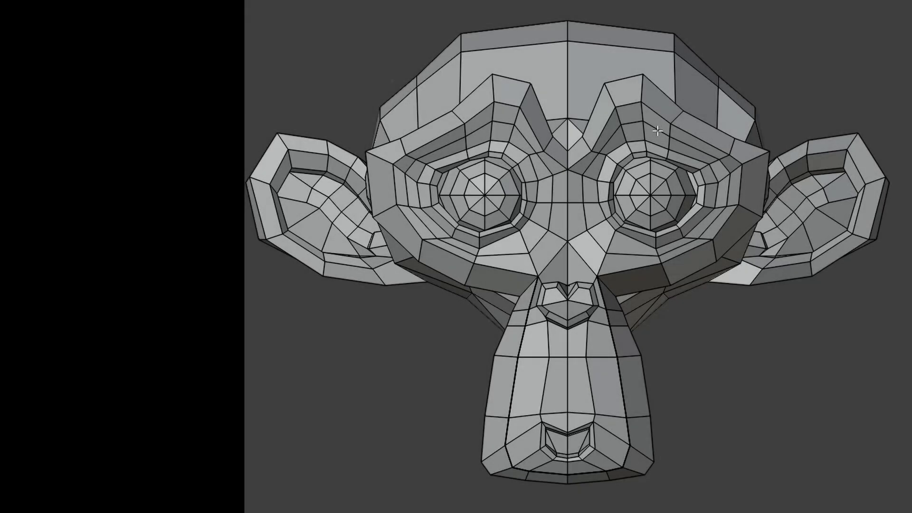
# Offset the eye's edge loop into two parallel loops, with Even spacing and full factor
pyautogui.keyDown('alt'); pyautogui.click(657, 131); pyautogui.keyUp('alt')
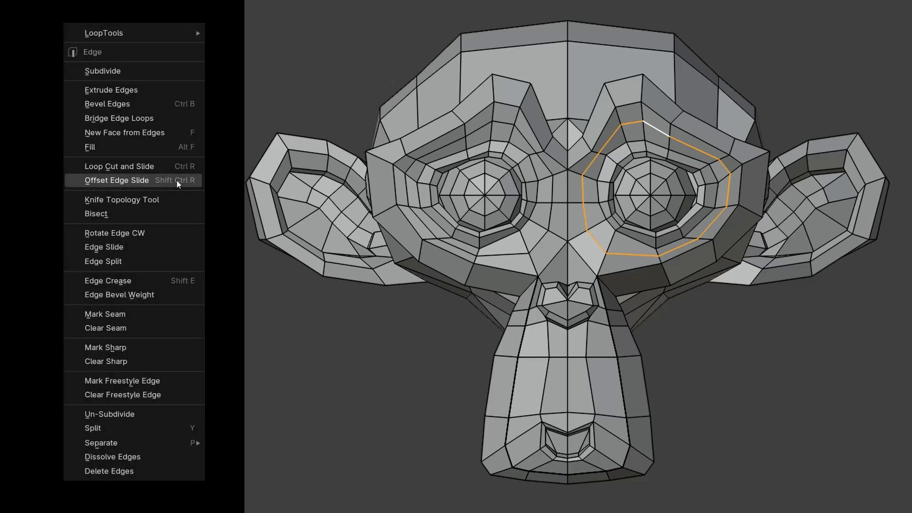
pyautogui.click(177, 181)
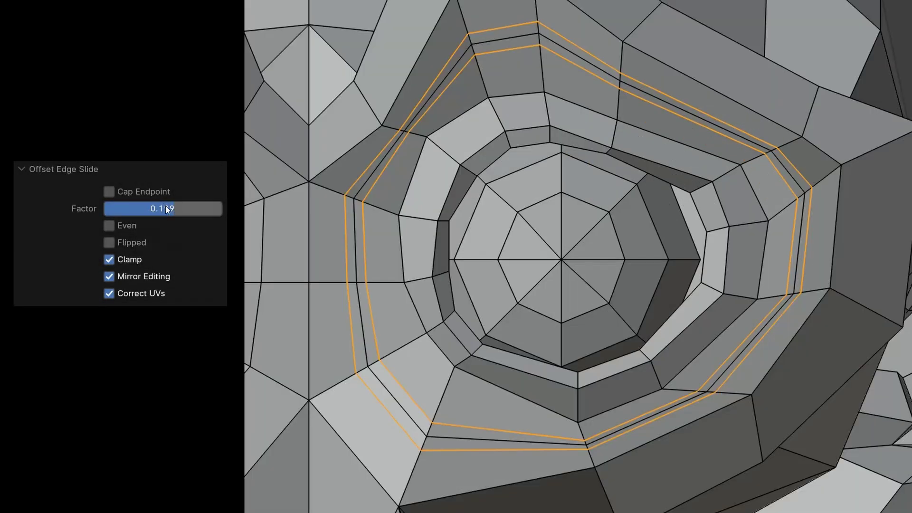
pyautogui.moveTo(167, 209)
pyautogui.mouseDown()
pyautogui.moveTo(199, 209)
pyautogui.moveTo(176, 208)
pyautogui.mouseUp()
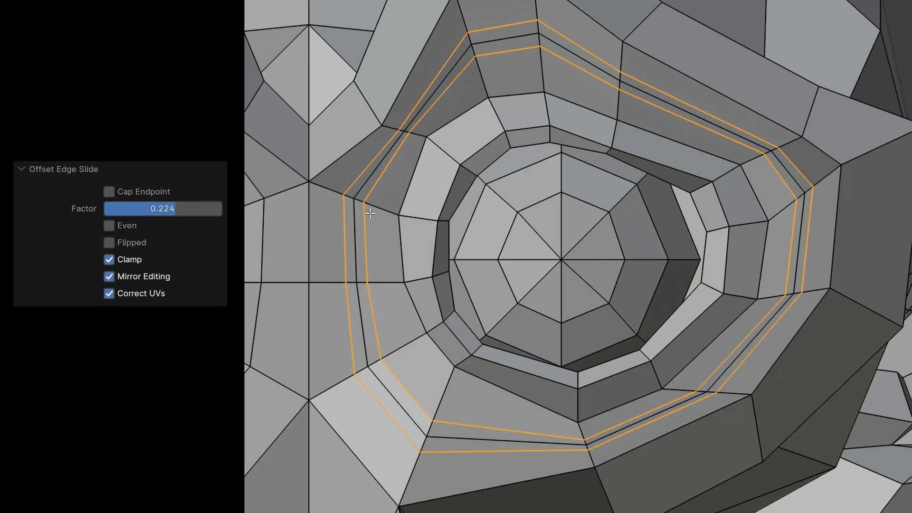
pyautogui.click(109, 226)
pyautogui.moveTo(177, 210); pyautogui.dragTo(103, 210)
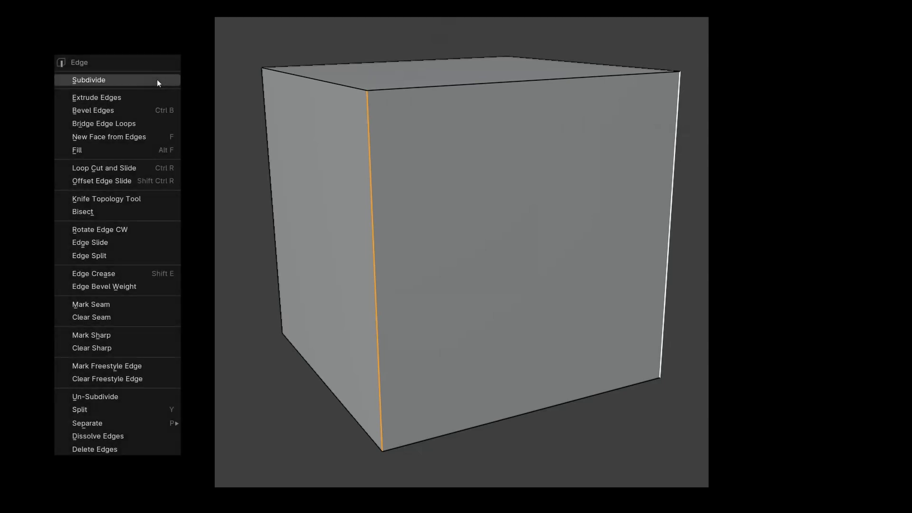
# Subdivide the front edges, then the top back, top front and middle front edges with 2 cuts
pyautogui.click(157, 81)
pyautogui.hotkey('alt', 'a')
pyautogui.click(418, 62)
pyautogui.keyDown('shift'); pyautogui.click(457, 86); pyautogui.keyUp('shift')
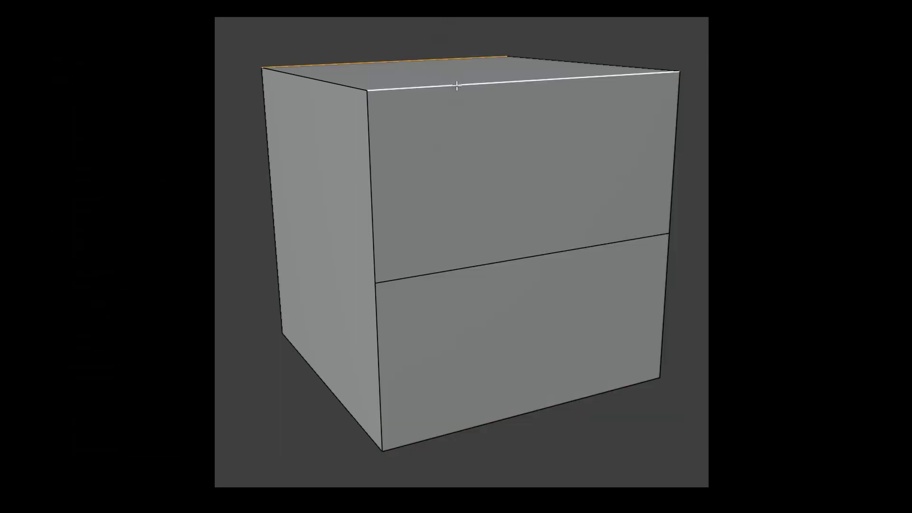
pyautogui.keyDown('shift'); pyautogui.click(529, 261); pyautogui.keyUp('shift')
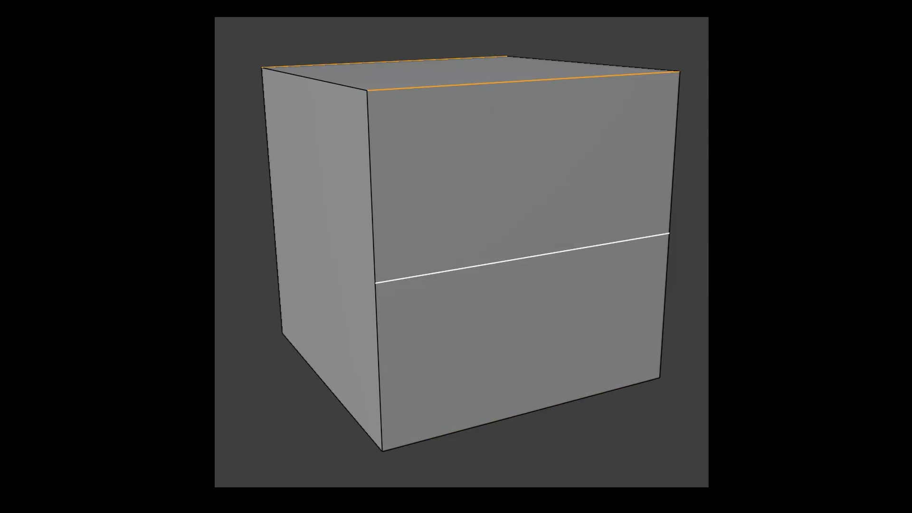
pyautogui.hotkey('ctrl', 'e')
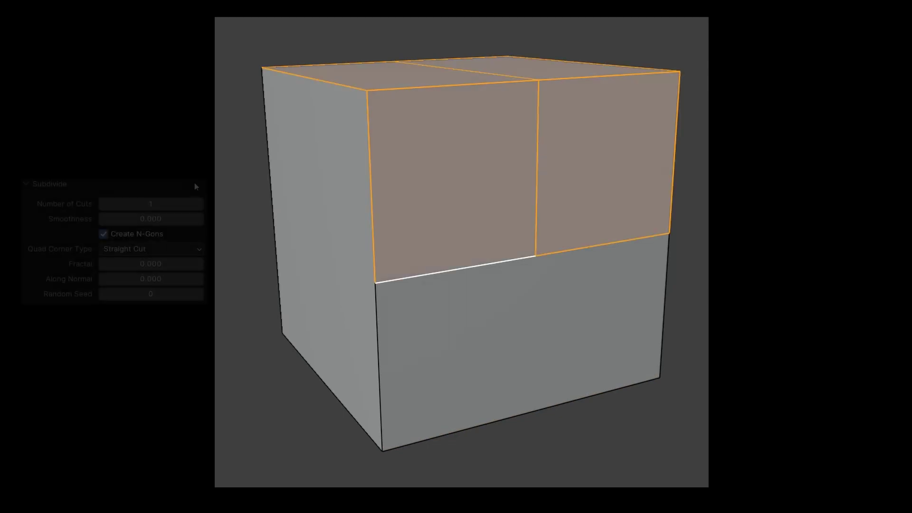
pyautogui.click(199, 204)
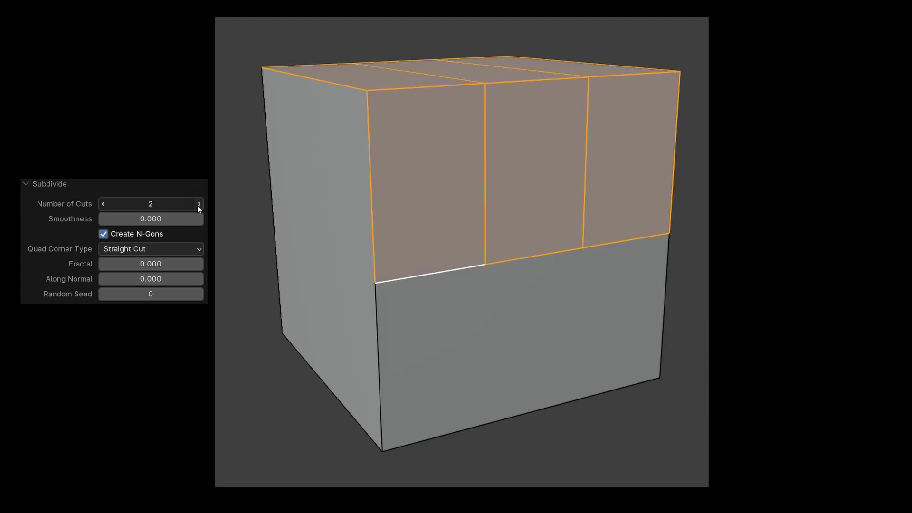